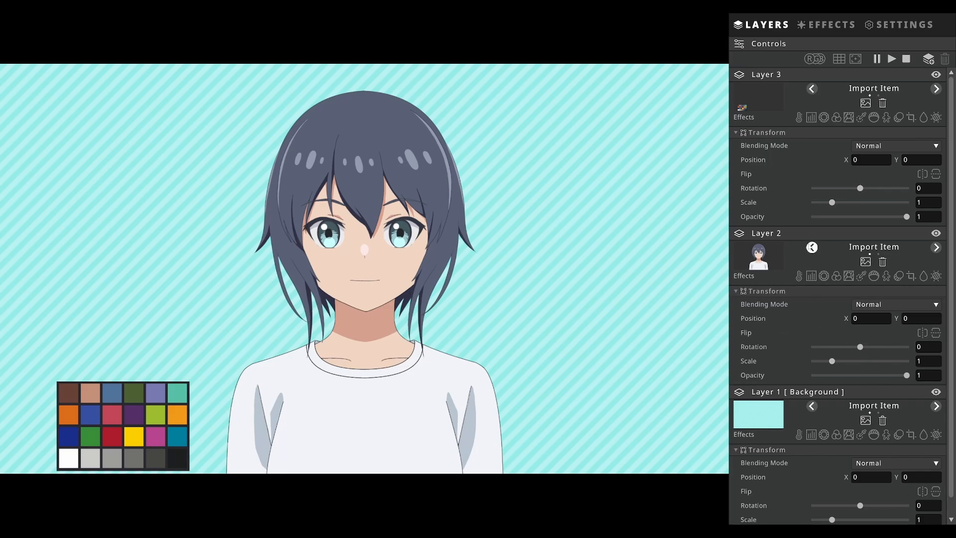
- Remove the imported color chart from Layer 3 and enable both Spout Capture and Spout Output
left_click(884, 103)
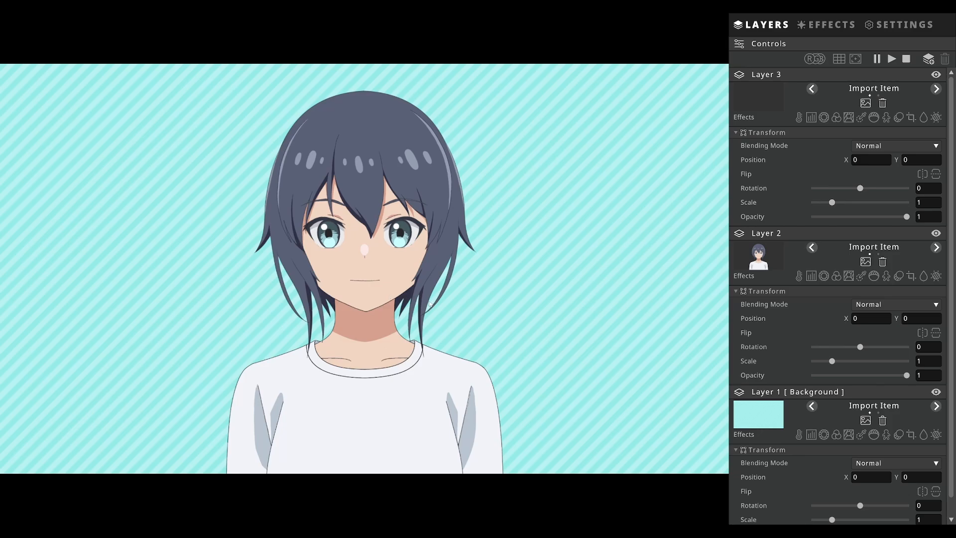
left_click(888, 27)
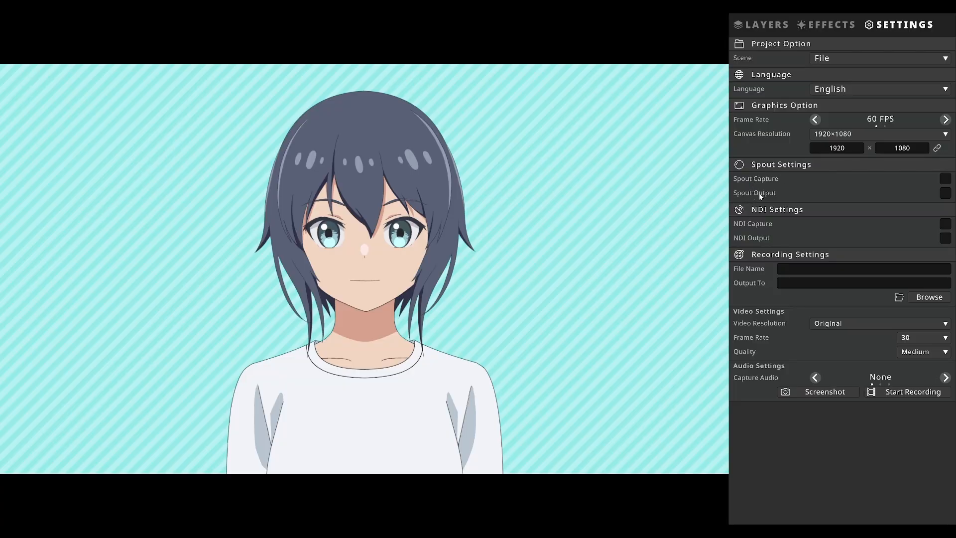
left_click(944, 179)
left_click(946, 195)
- Set the recording frame rate to 60 and quality to Best, keeping the video resolution at Original
left_click(930, 337)
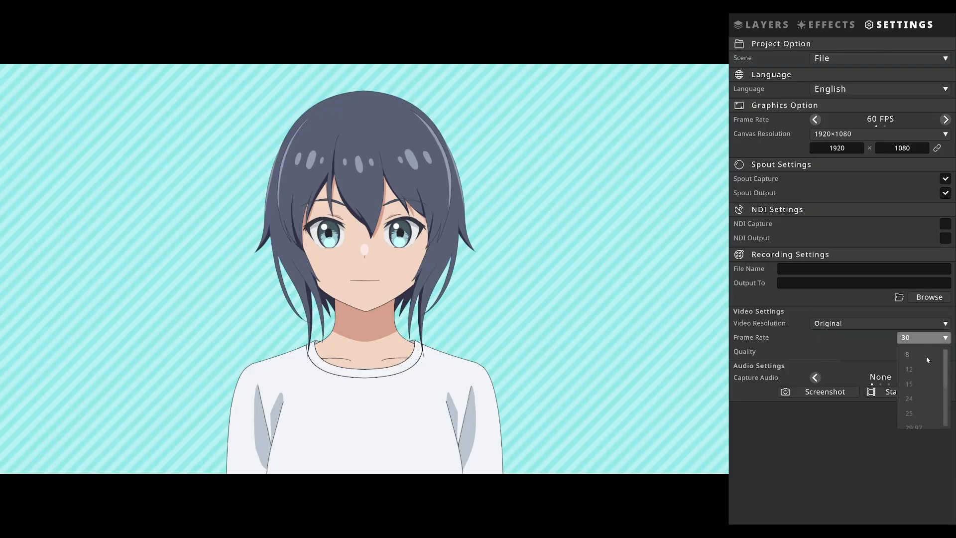
scroll(922, 405, "down", 3)
left_click(919, 421)
left_click(928, 353)
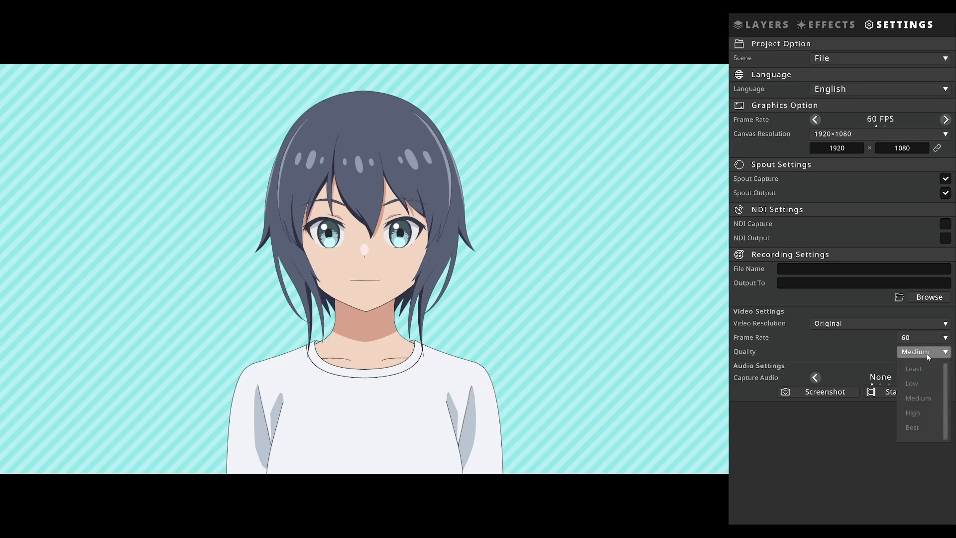
left_click(914, 427)
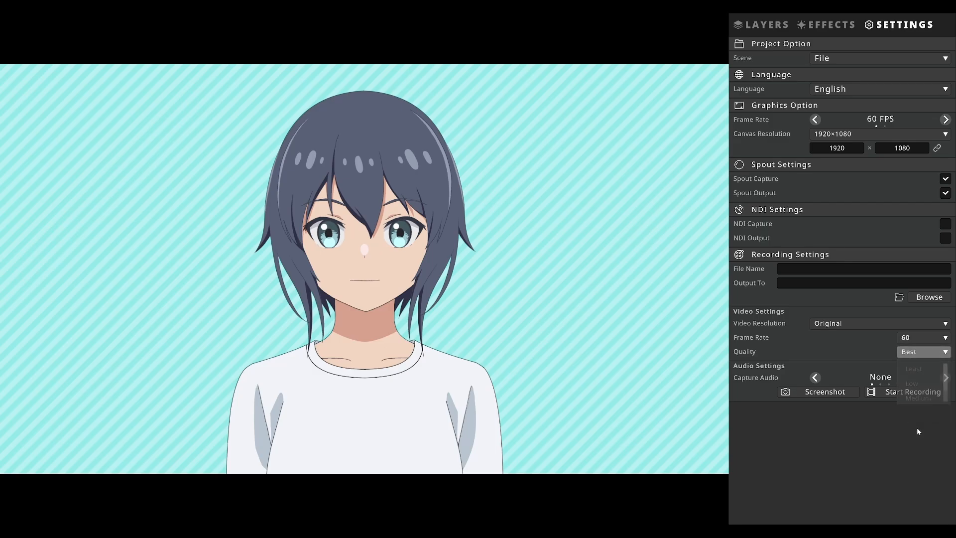
left_click(893, 324)
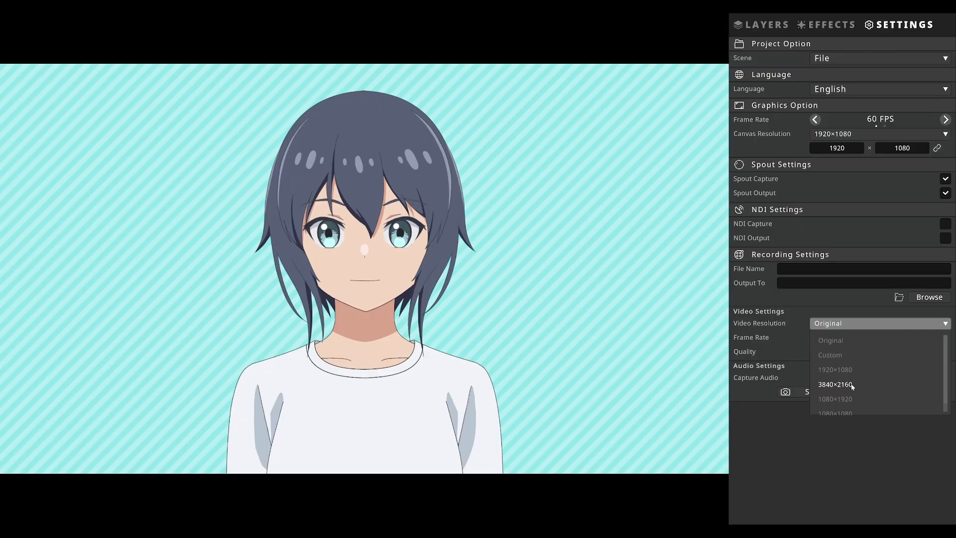
left_click(804, 339)
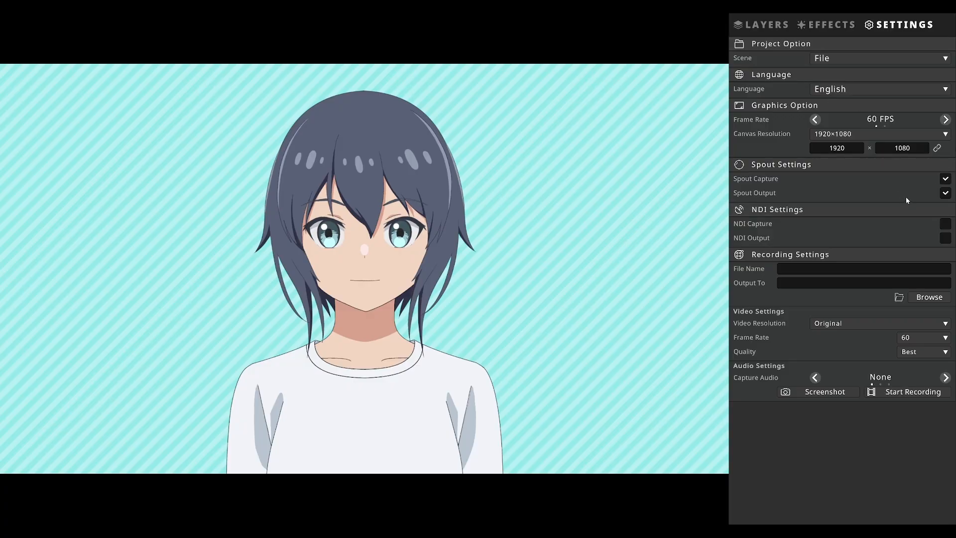
- Switch Layer 2's source to Spout Capture from VTubeStudioSpout and set the layer's scale to 0.53
left_click(772, 29)
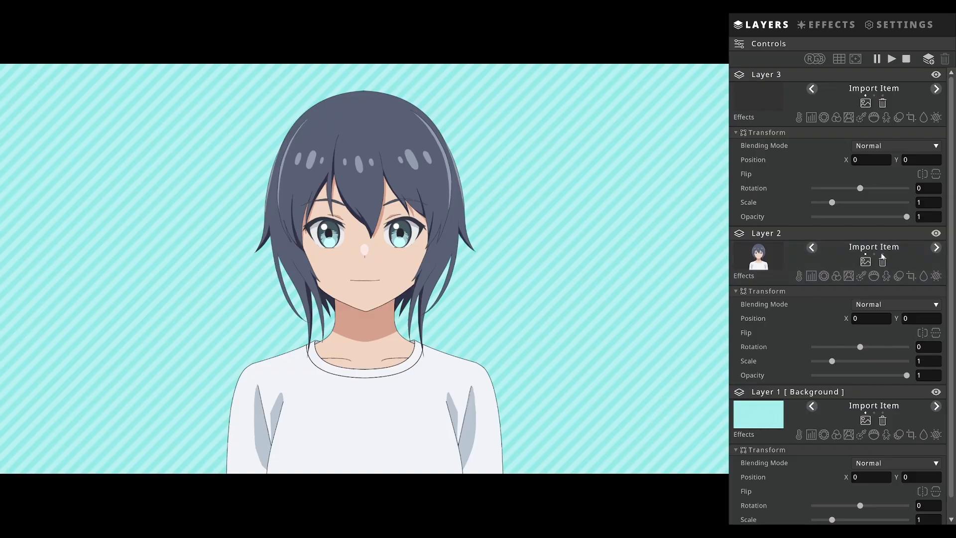
left_click(937, 248)
left_click(936, 248)
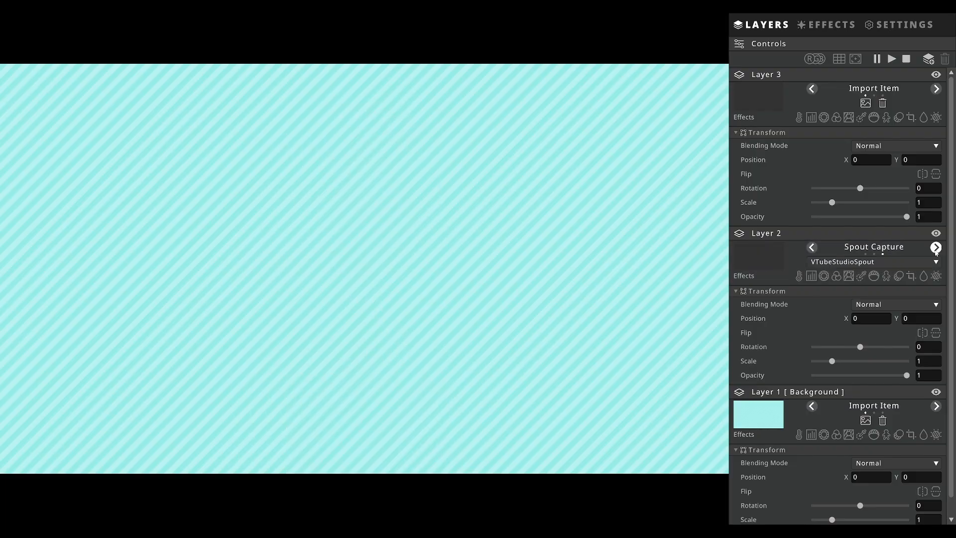
left_click(871, 263)
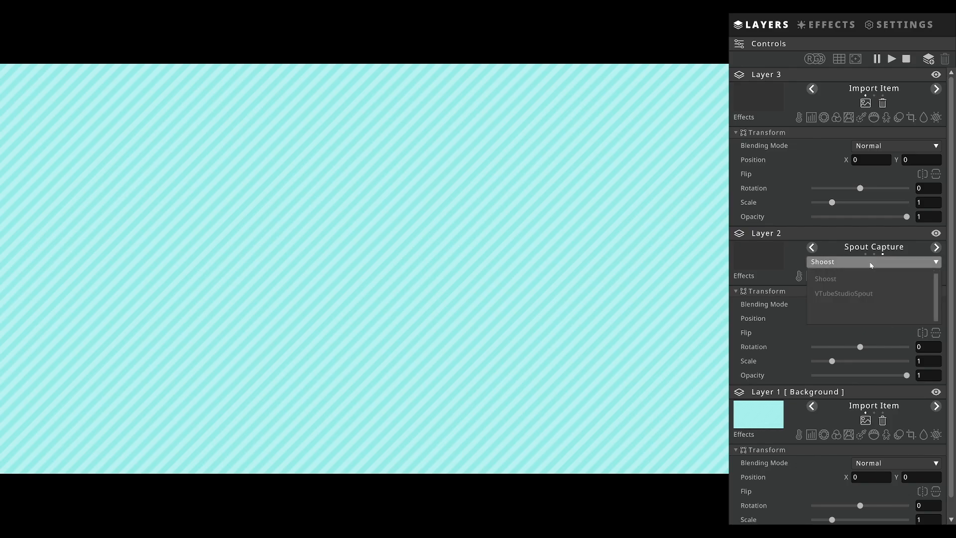
left_click(849, 294)
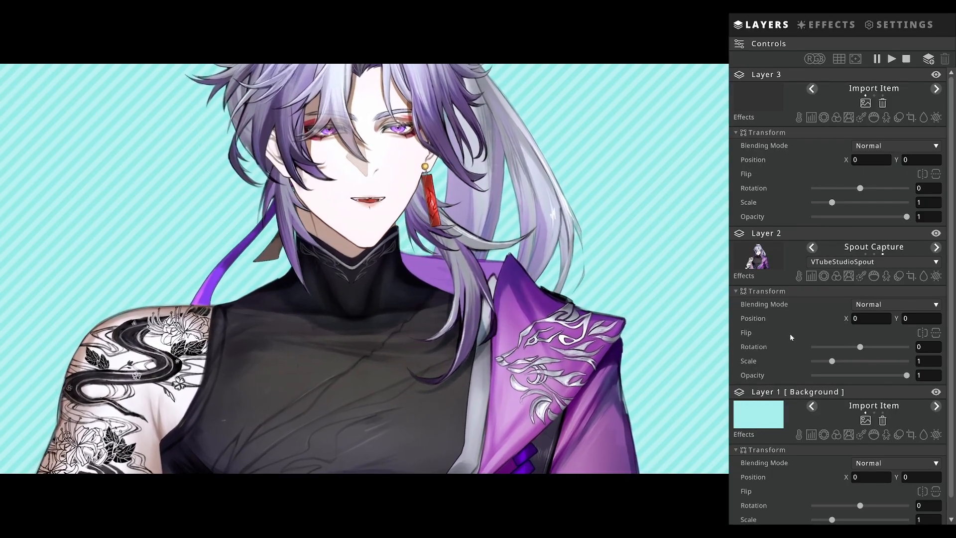
left_click_drag(832, 361, 823, 367)
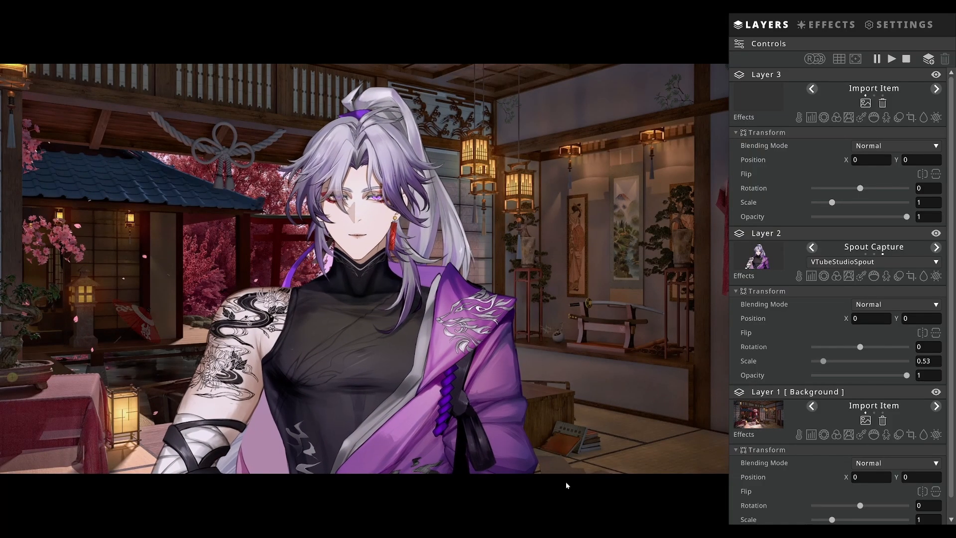
- Add a Lens blur of size 0.21 to the Layer 1 background and set the layer's scale to 0.75
scroll(823, 370, "down", 1)
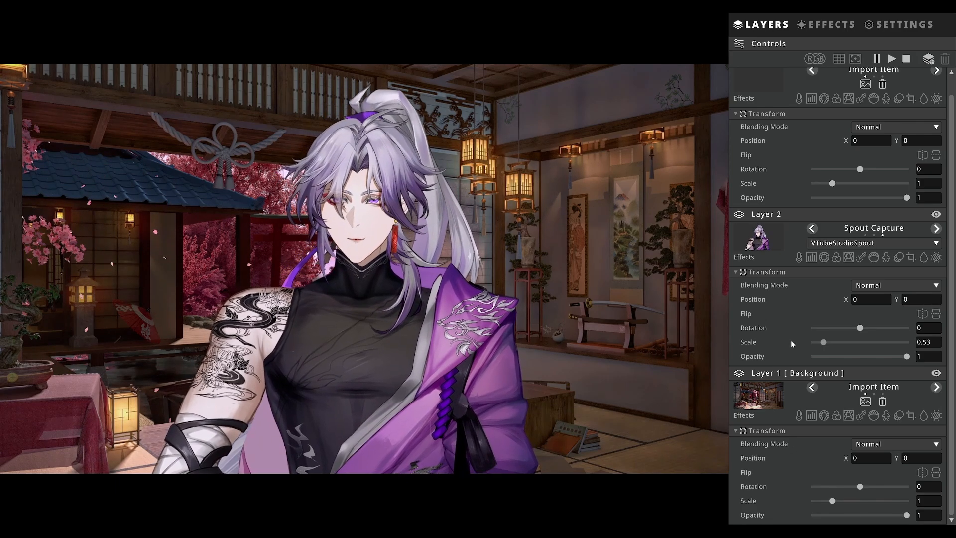
left_click(812, 415)
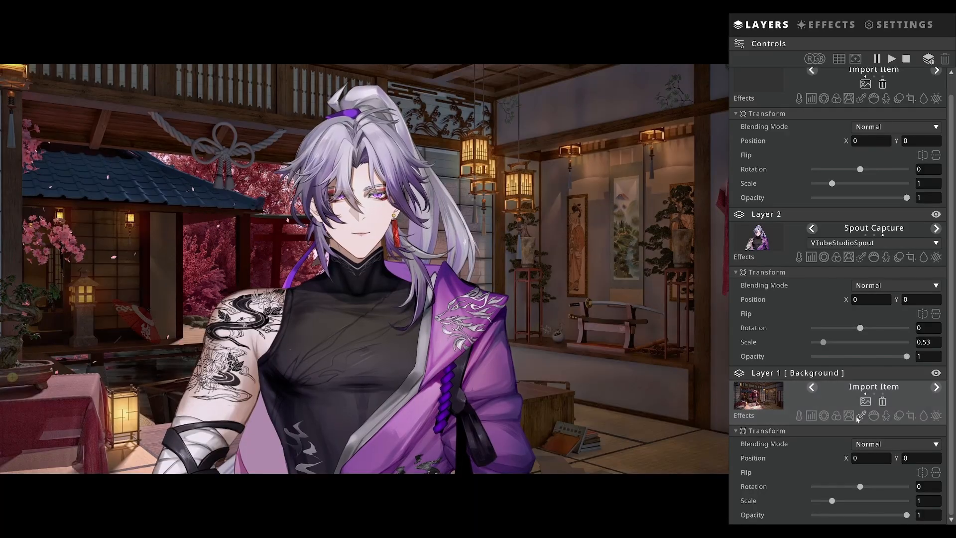
left_click(925, 418)
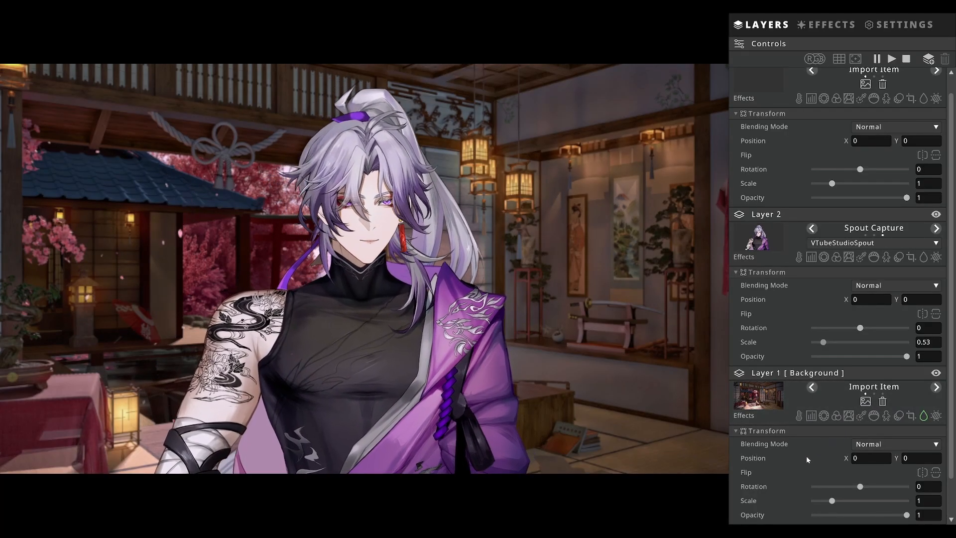
scroll(806, 457, "down", 2)
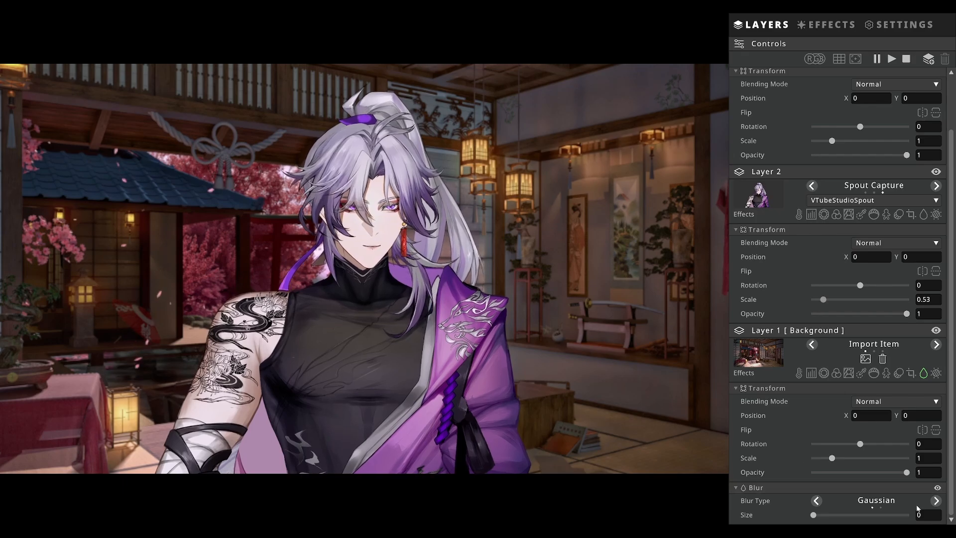
scroll(800, 434, "up", 2)
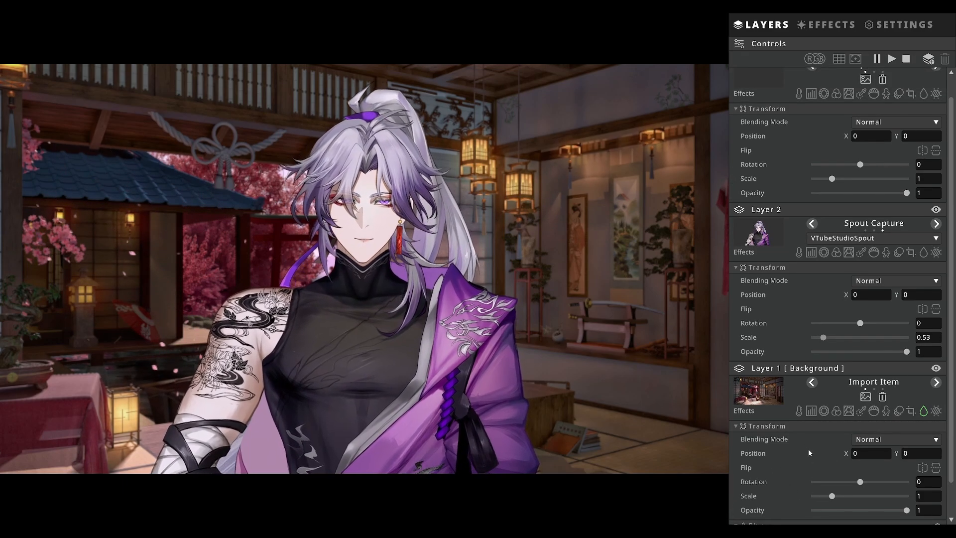
scroll(805, 449, "down", 2)
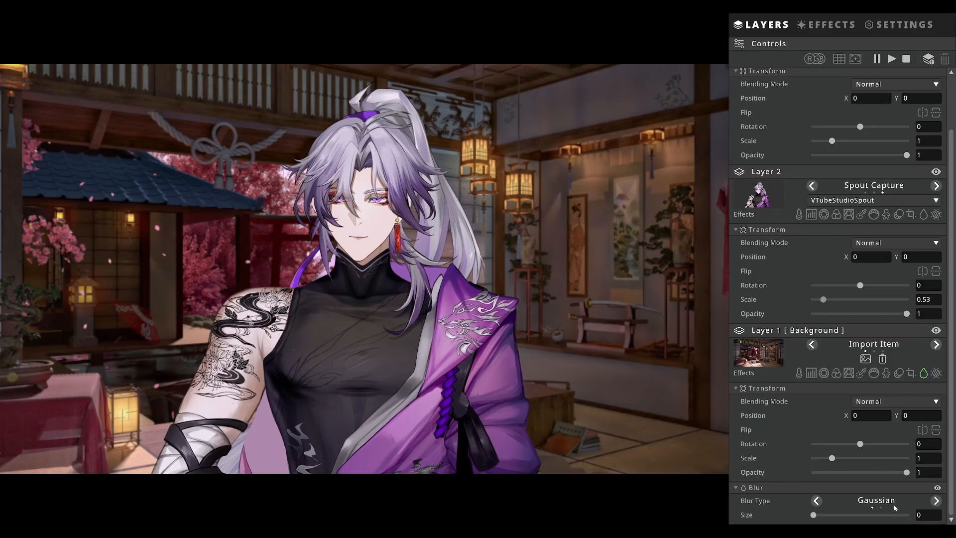
left_click(937, 501)
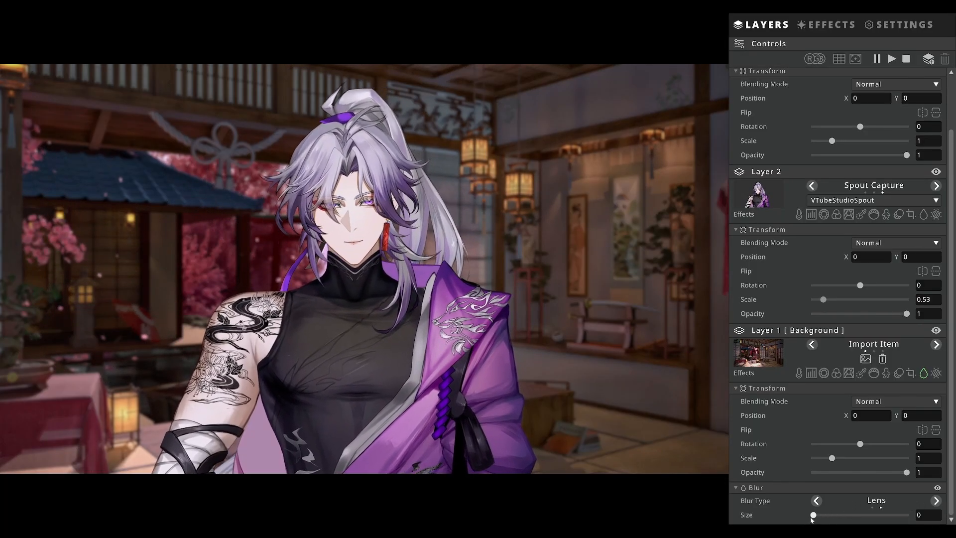
mouse_move(813, 516)
left_mouse_down()
mouse_move(832, 520)
mouse_move(816, 519)
left_mouse_up()
left_click_drag(831, 458, 830, 462)
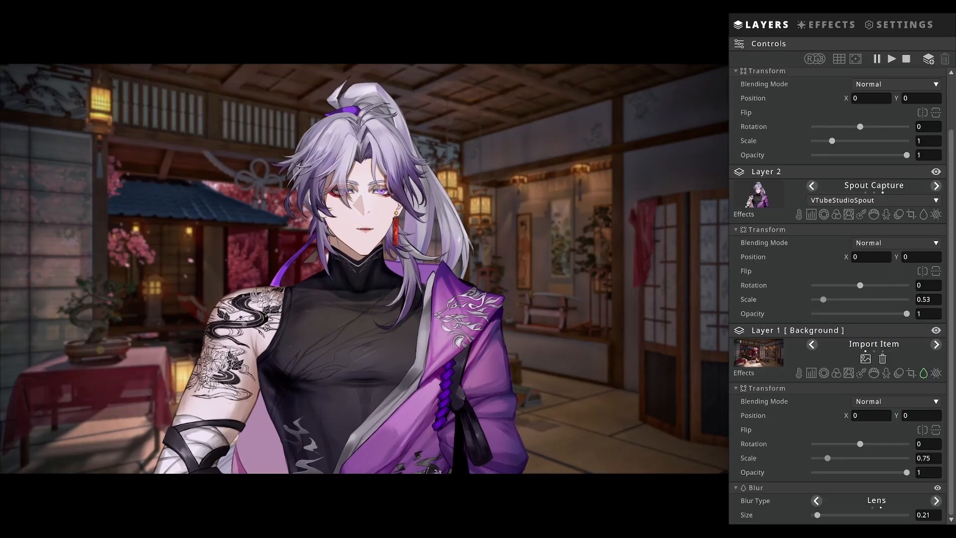
- Cycle through the Screen Effects modes and choose Diffusion, keeping its opacity at 1
left_click(832, 26)
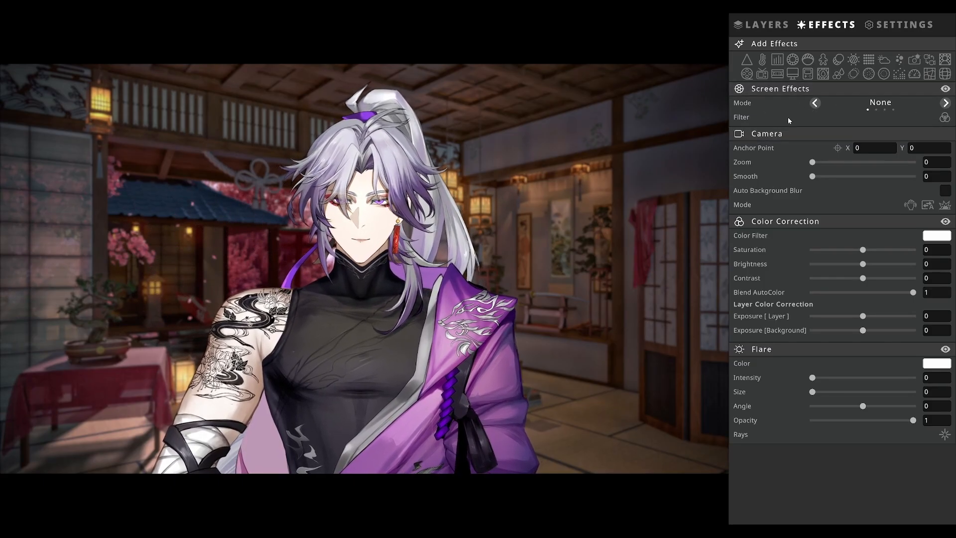
left_click(945, 102)
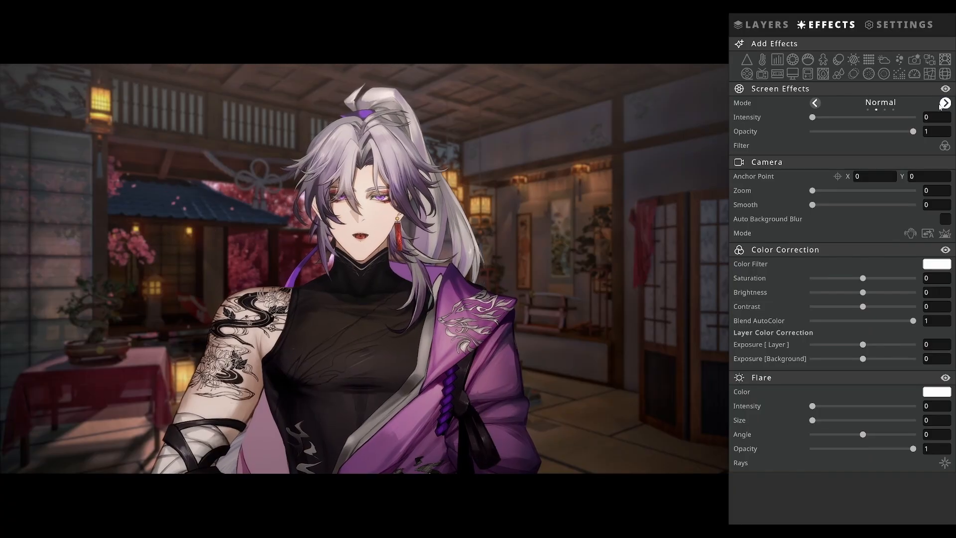
left_click(945, 102)
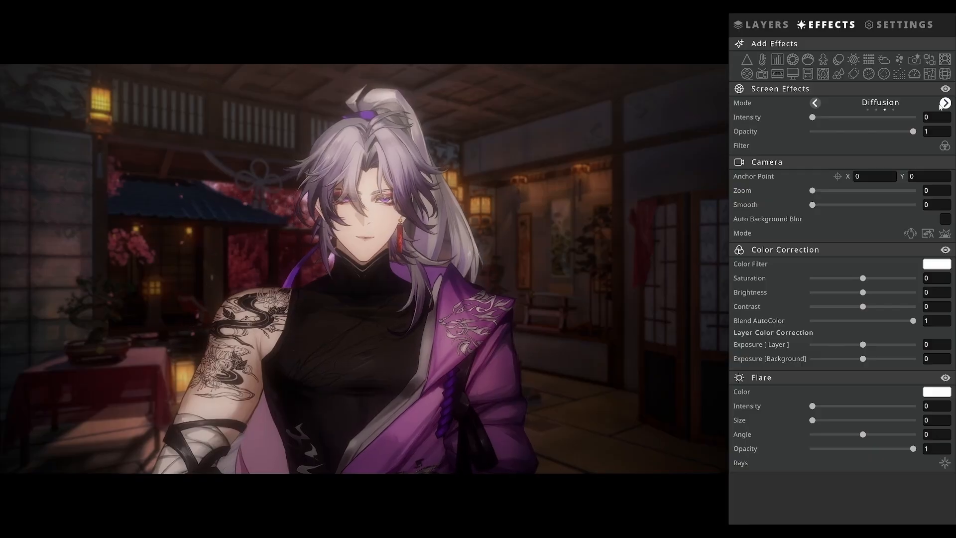
left_click(944, 103)
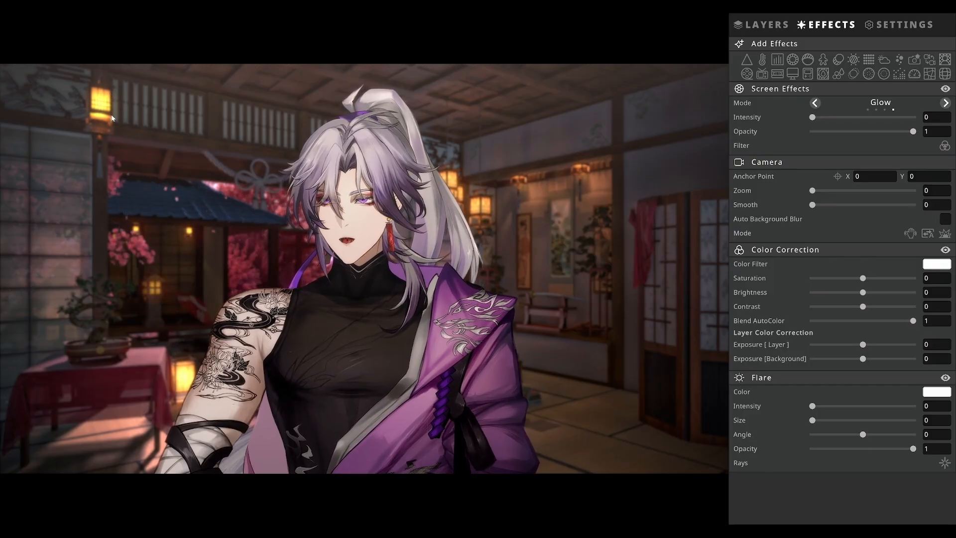
left_click(944, 103)
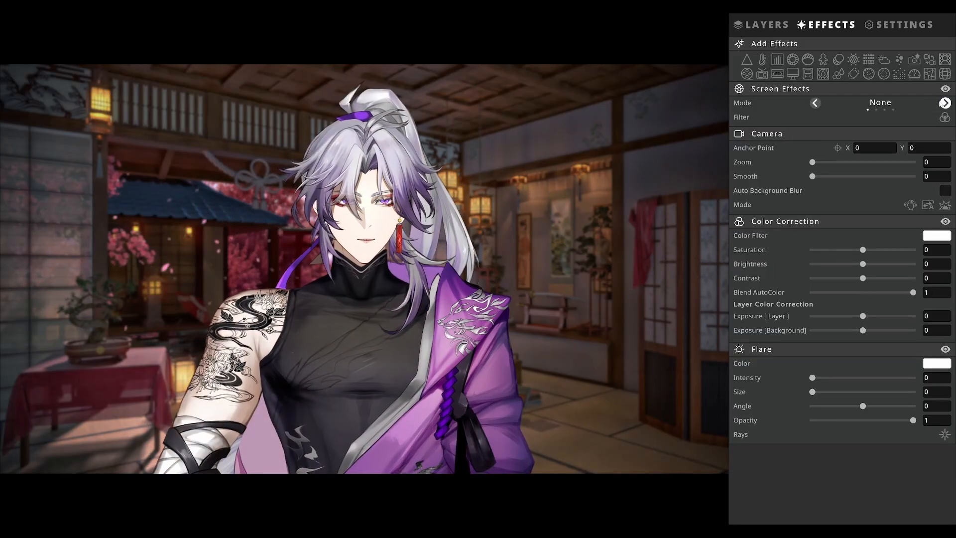
left_click(944, 103)
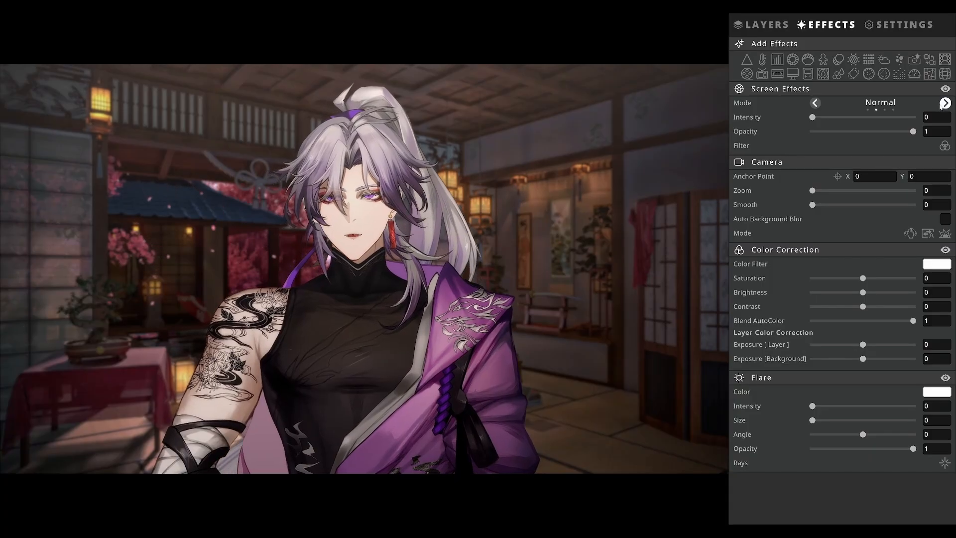
left_click(944, 103)
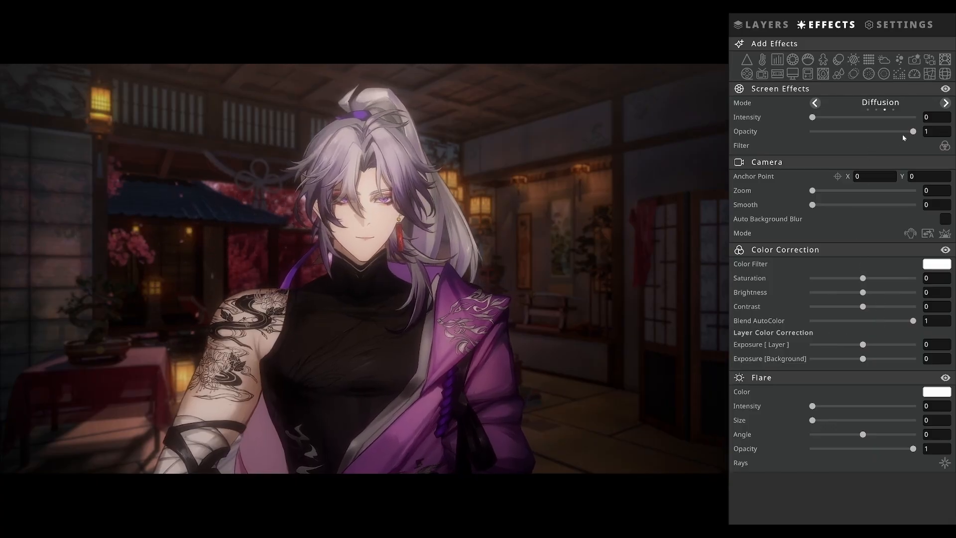
left_click_drag(905, 131, 925, 156)
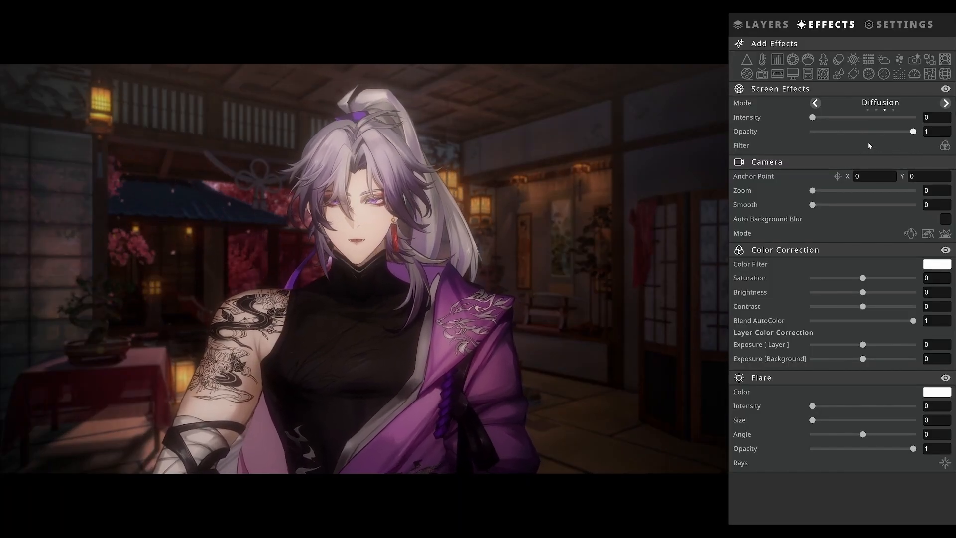
- Turn on the screen filter and step through its types from Natural Sharp through the Cinematic ones to Vivid Warm
left_click(945, 147)
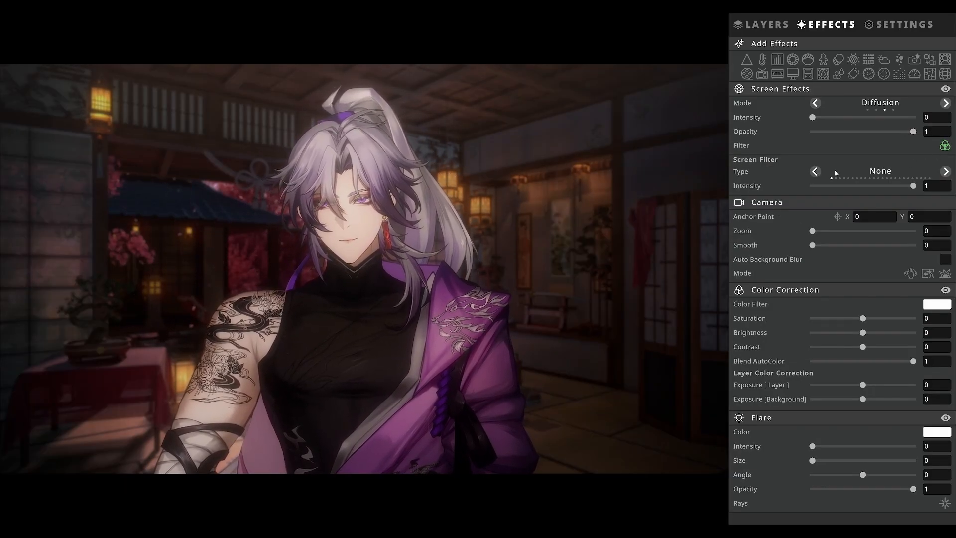
left_click(939, 179)
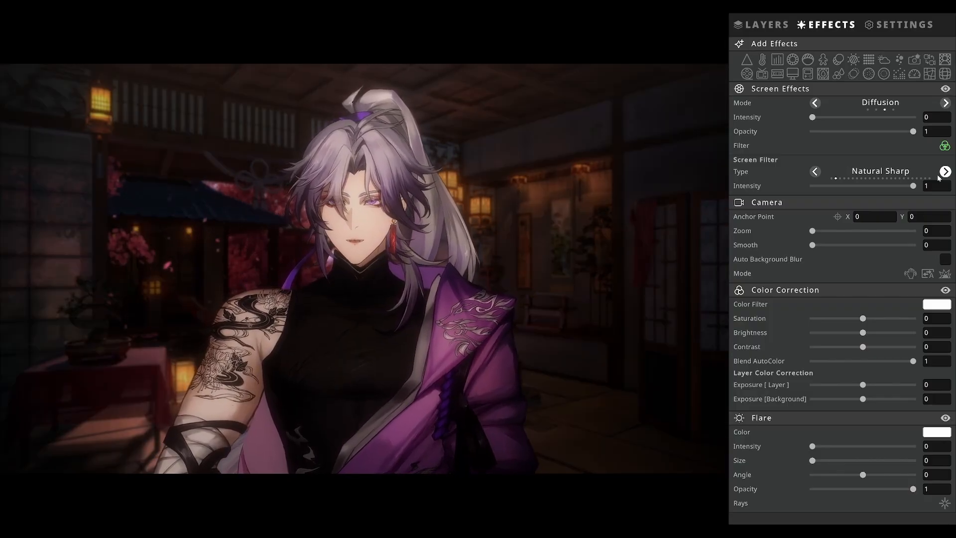
left_click(941, 178)
left_click(942, 177)
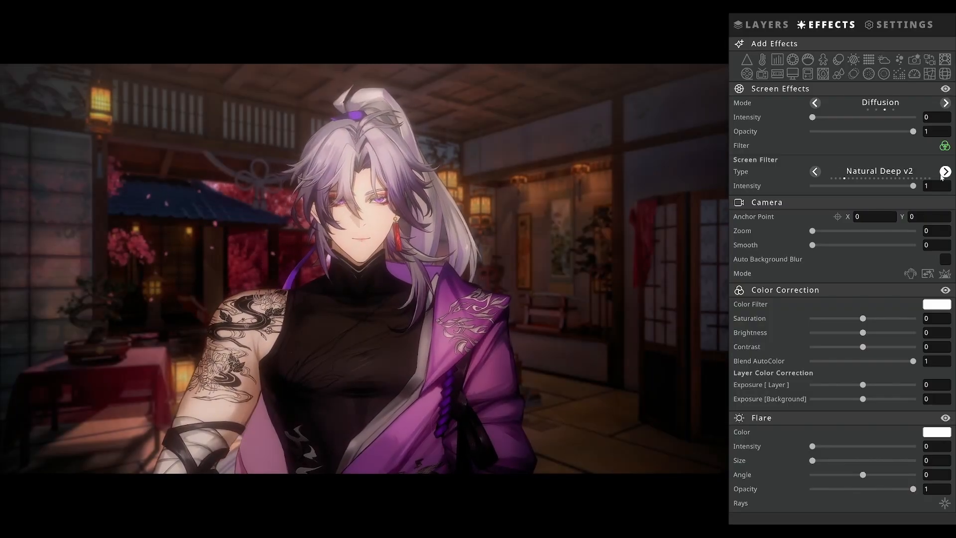
left_click(942, 177)
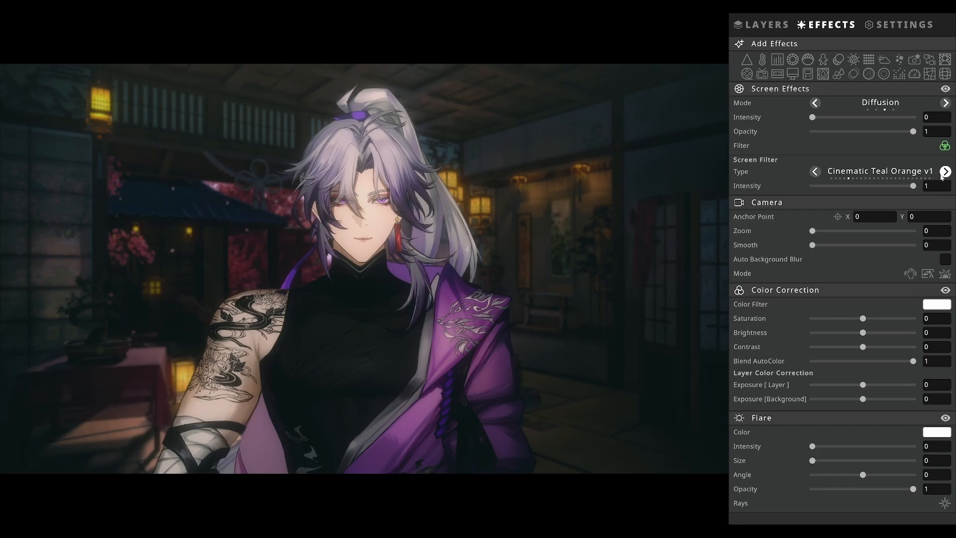
left_click(941, 177)
left_click(942, 177)
left_click(941, 177)
left_click(942, 177)
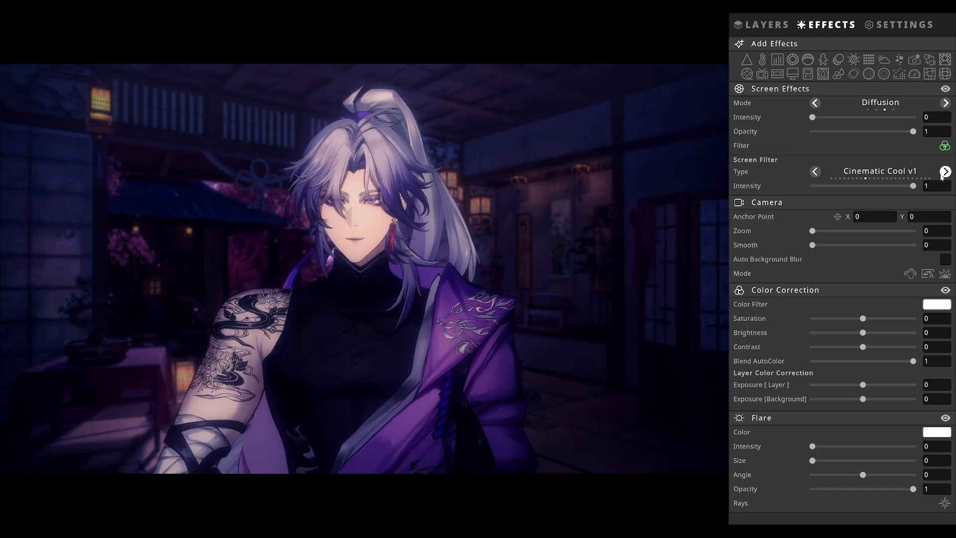
left_click(941, 177)
left_click(941, 176)
left_click(942, 176)
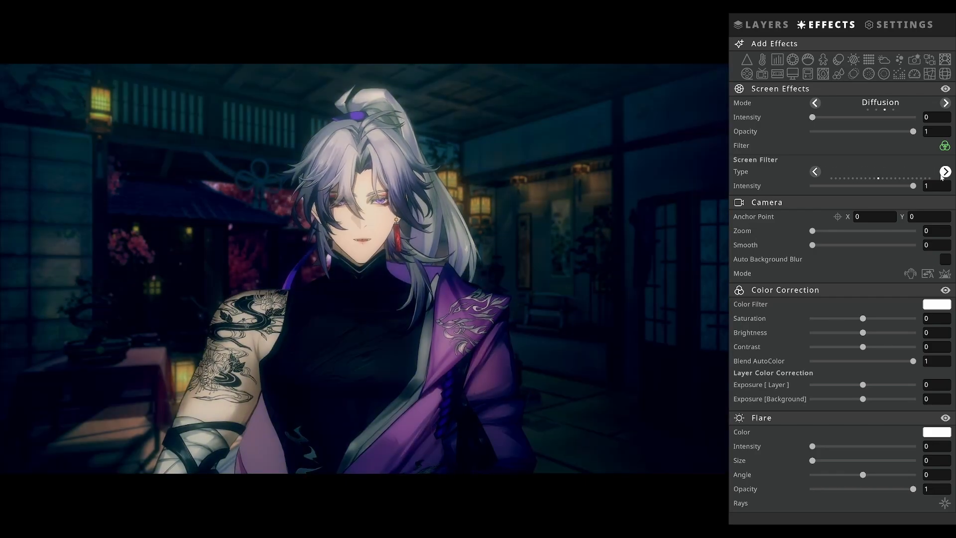
left_click(942, 177)
left_click(941, 177)
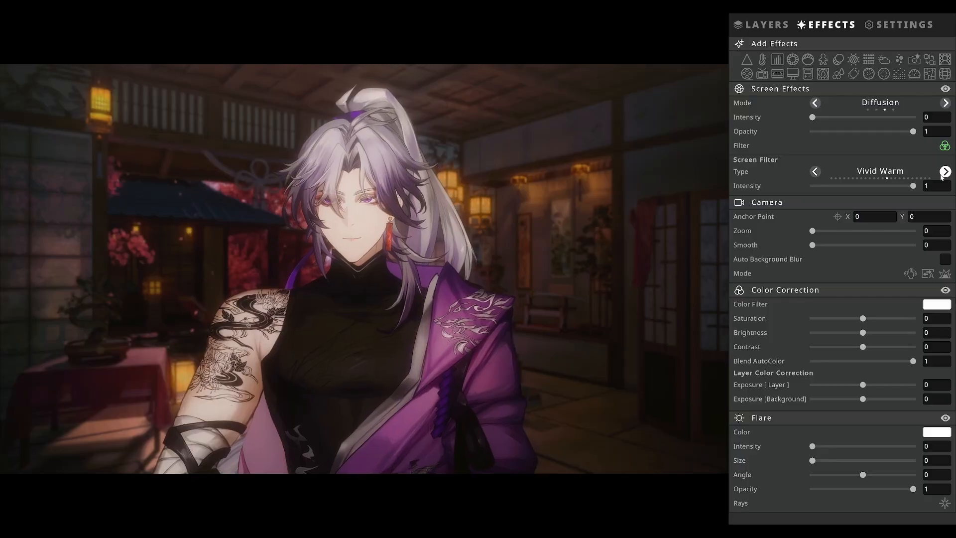
left_click(942, 177)
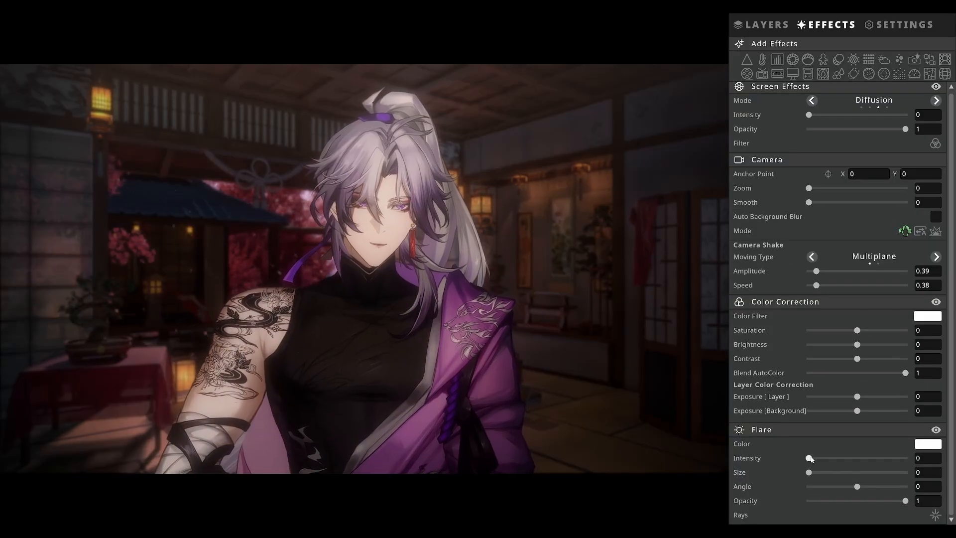
- Set the Flare angle to 0.94 and add a Rim Light effect to the scene
left_click_drag(811, 459, 865, 492)
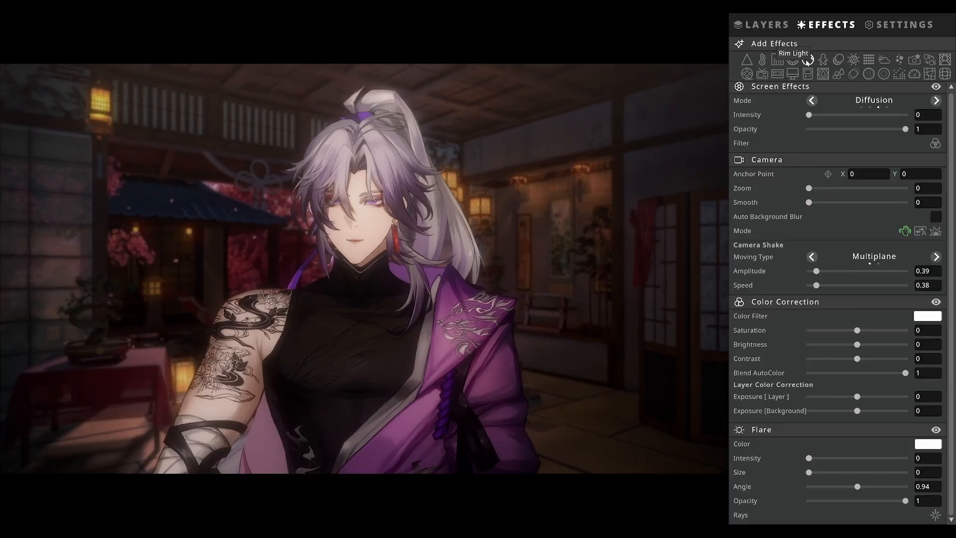
left_click(808, 60)
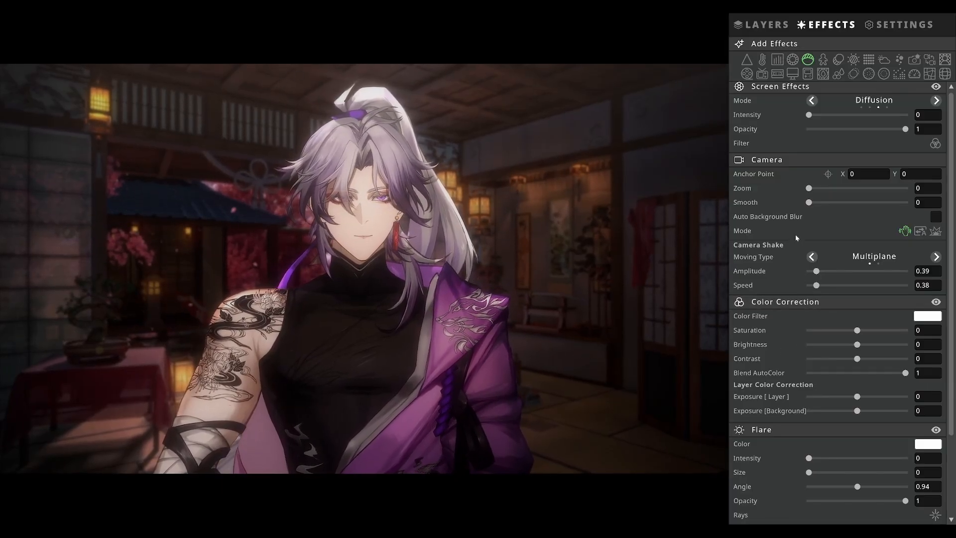
scroll(791, 452, "down", 3)
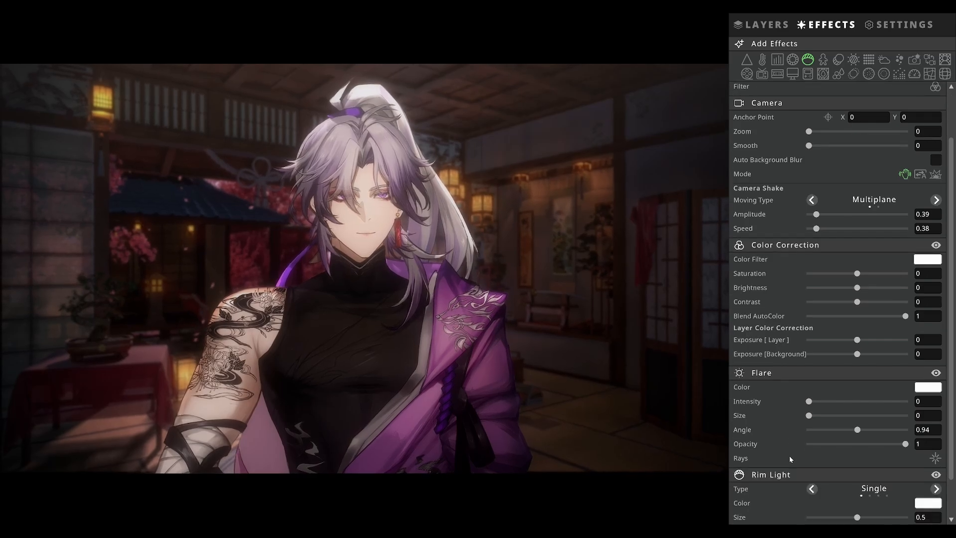
scroll(783, 475, "down", 1)
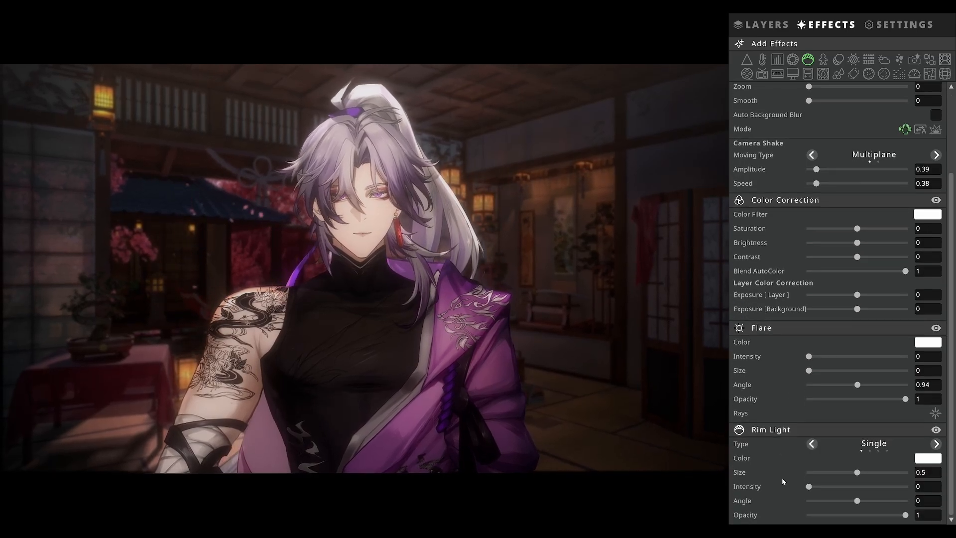
- Cycle through the Rim Light types, choose Both Sides, and set the rim light size to 0.2
left_click(936, 444)
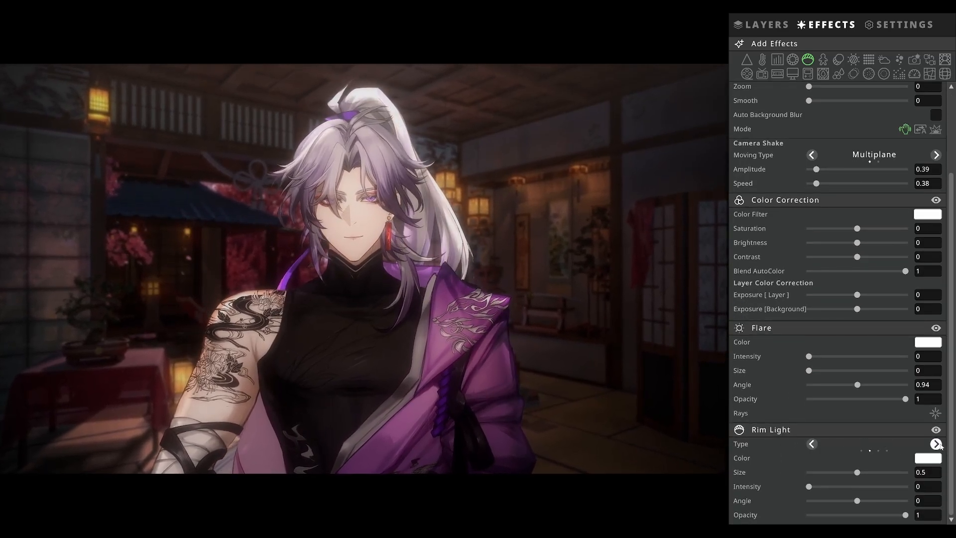
left_click(936, 444)
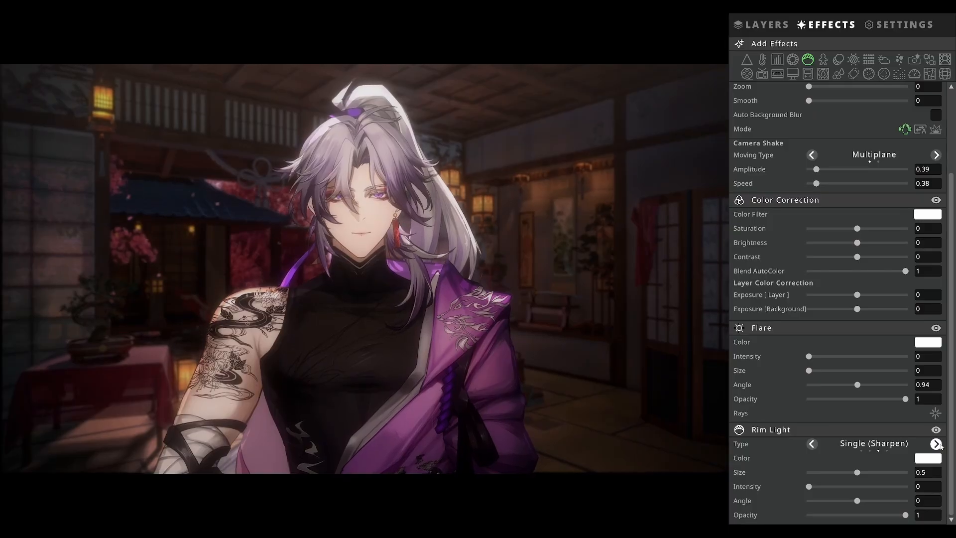
left_click(936, 444)
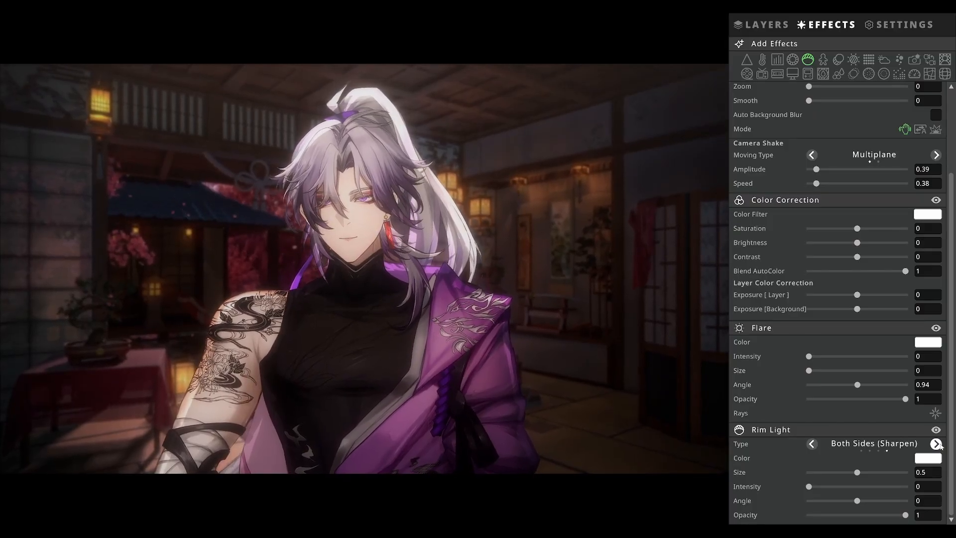
left_click(936, 444)
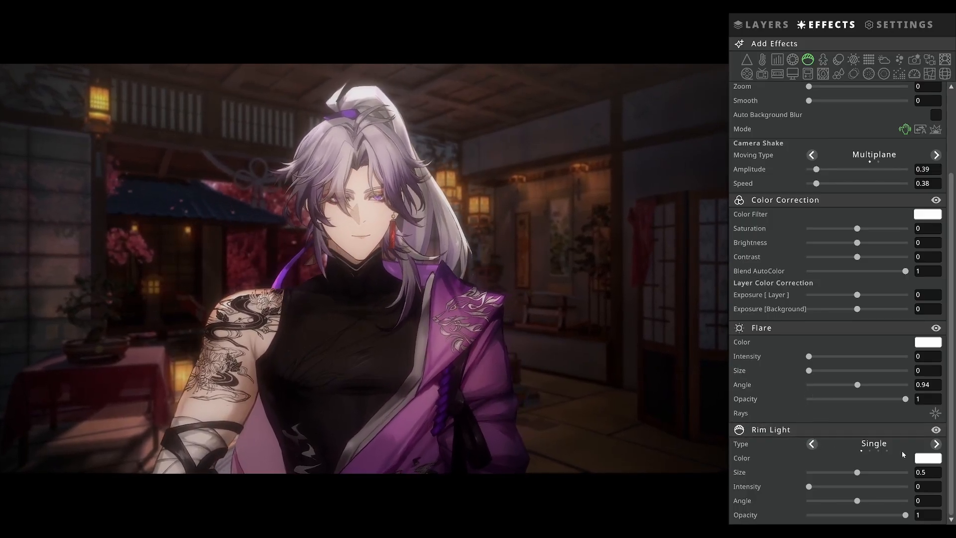
left_click(936, 444)
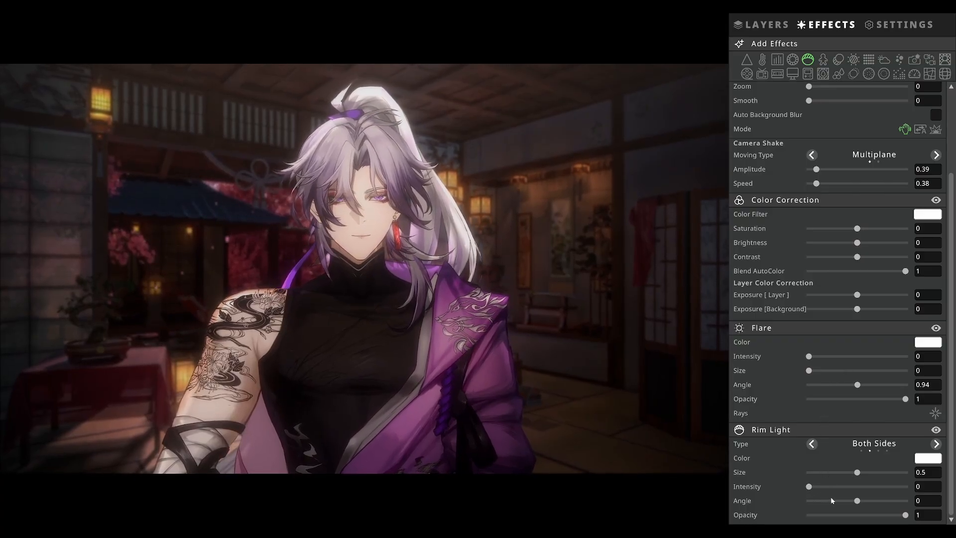
left_click_drag(857, 474, 907, 479)
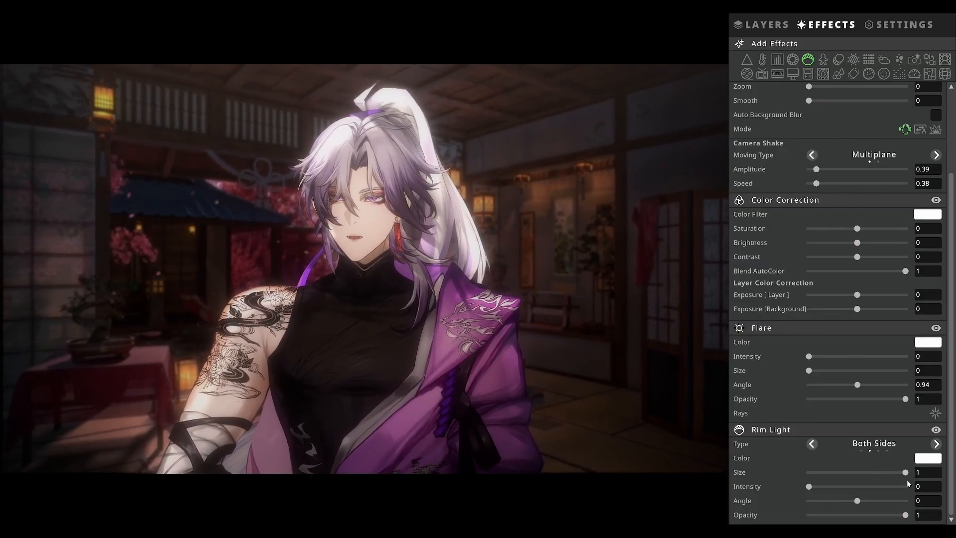
left_click_drag(904, 481, 835, 488)
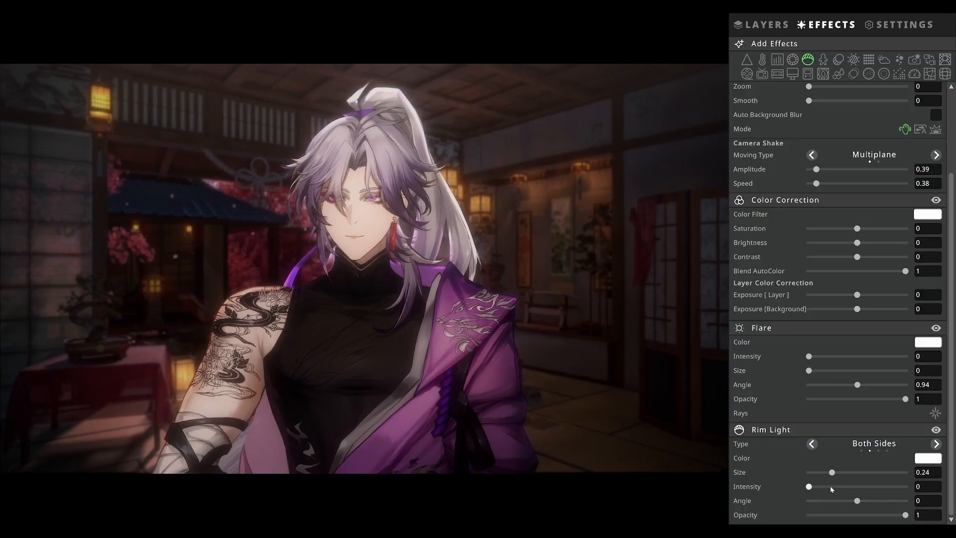
mouse_move(829, 489)
left_mouse_down()
mouse_move(844, 474)
mouse_move(829, 477)
left_mouse_up()
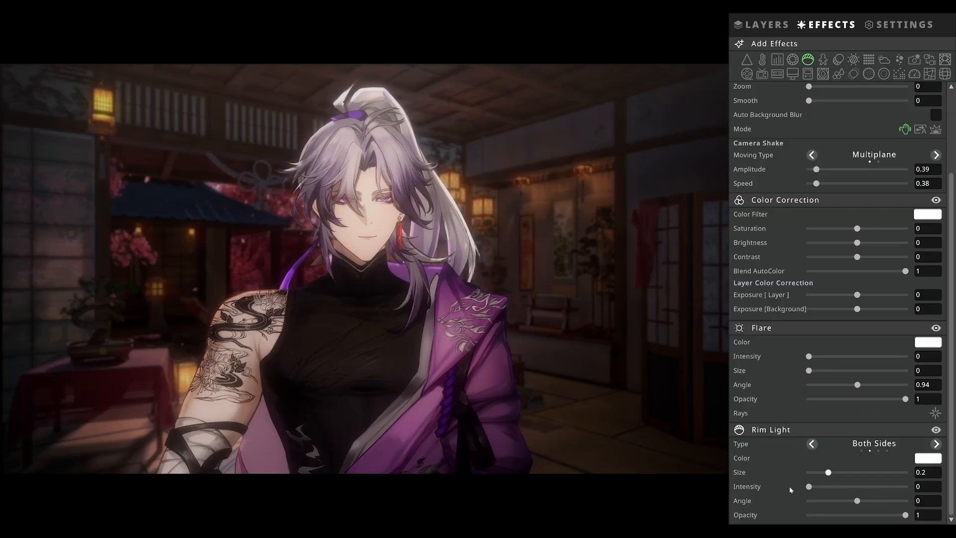
- Sample the Rim Light color from the hanging lantern in the background and lighten it to a pale gold
left_click(932, 459)
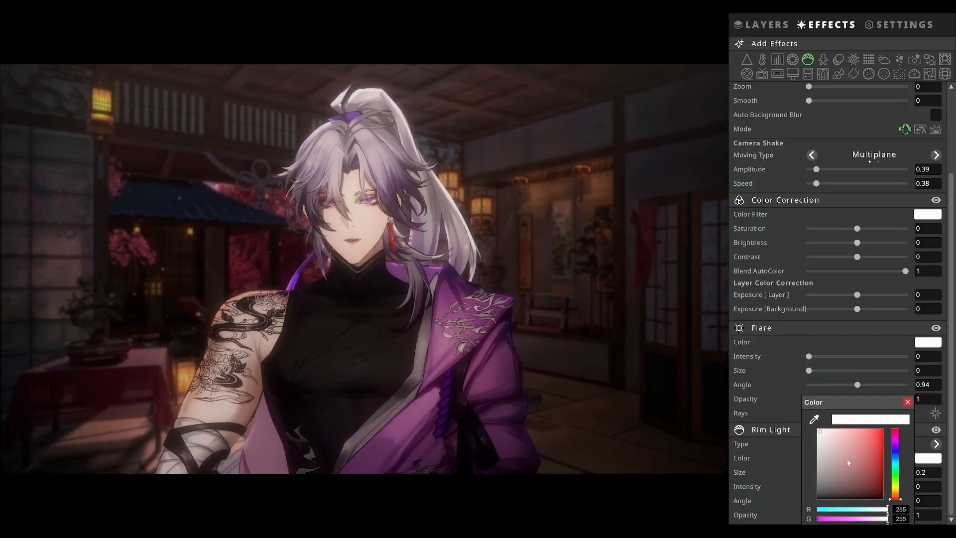
left_click(815, 419)
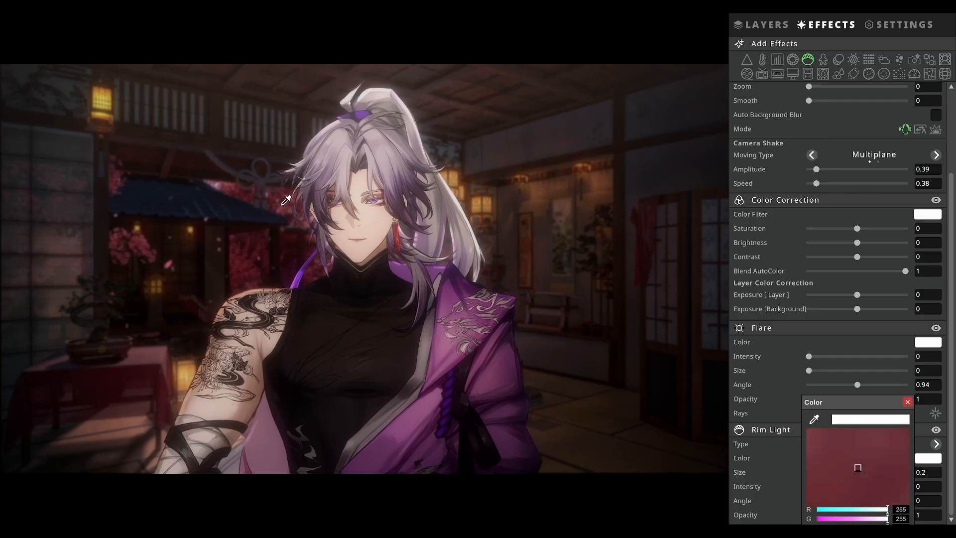
left_click(107, 109)
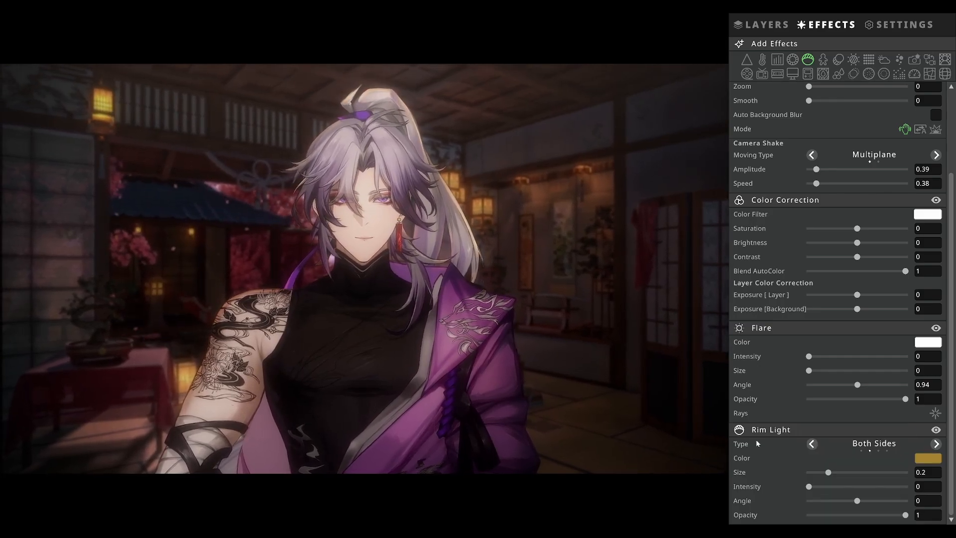
left_click(926, 458)
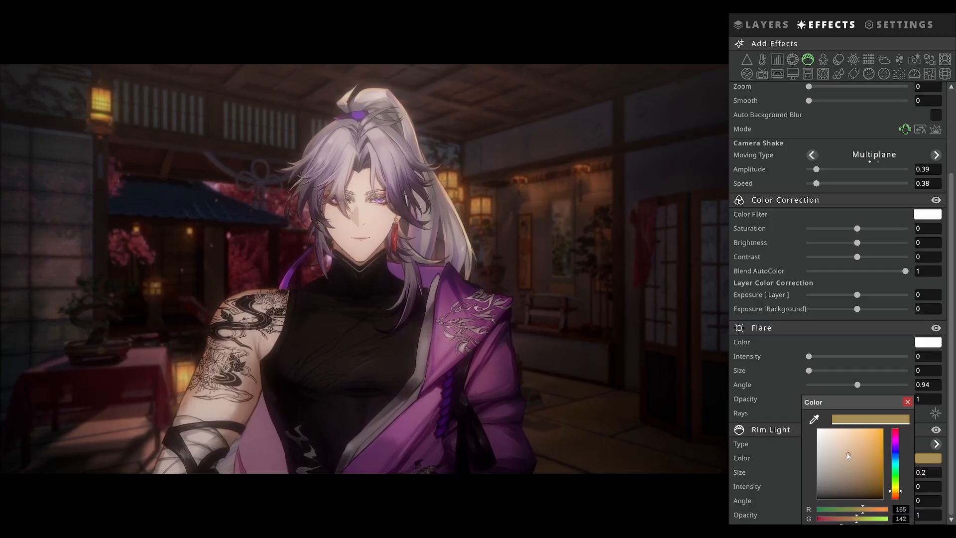
left_click(825, 452)
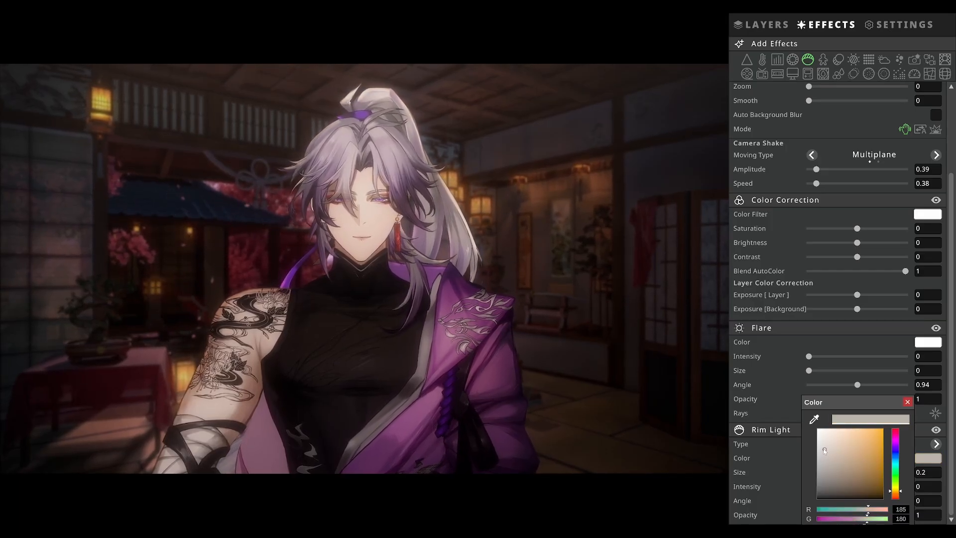
left_click_drag(825, 451, 836, 443)
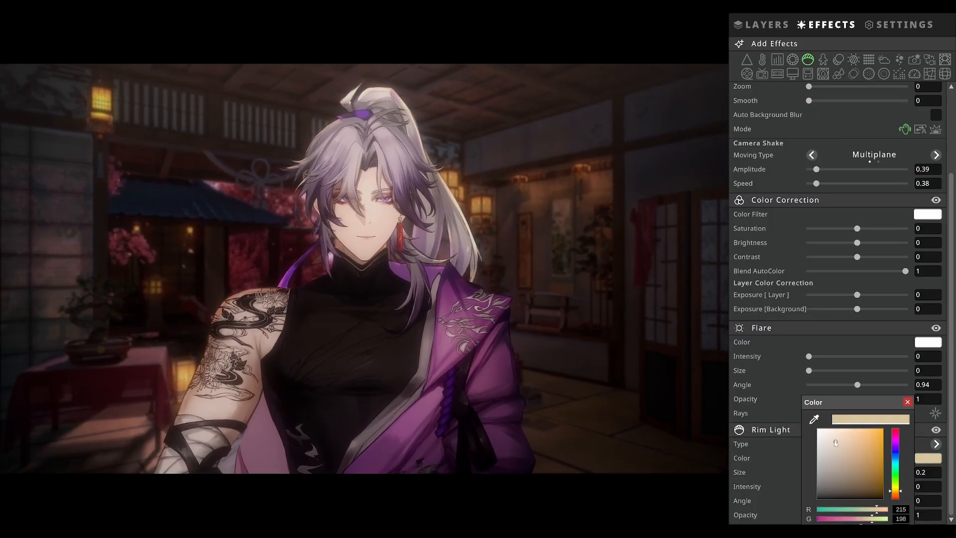
- Sample the Rim Light color from the red background blossoms, lighten it to a pale pink, and set the size to 0.27
left_click(816, 420)
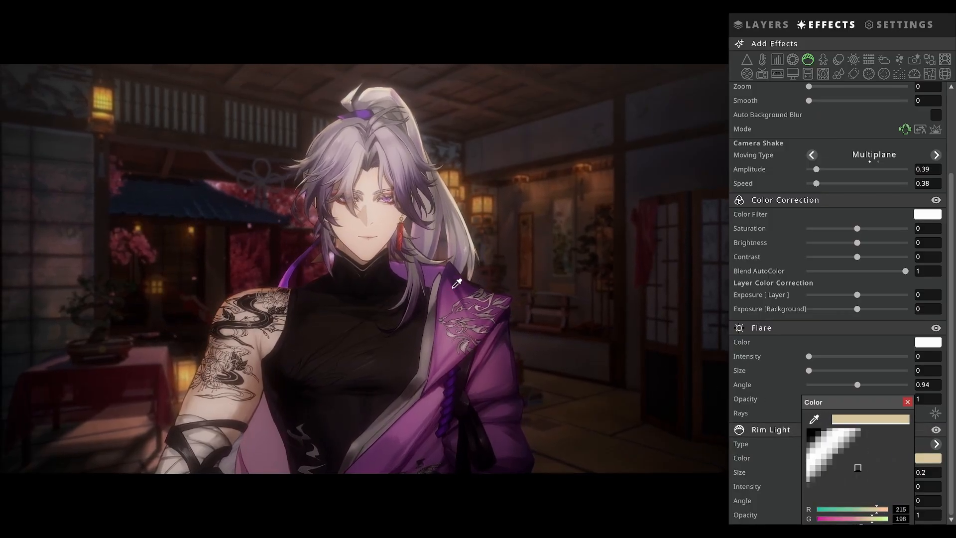
left_click(253, 259)
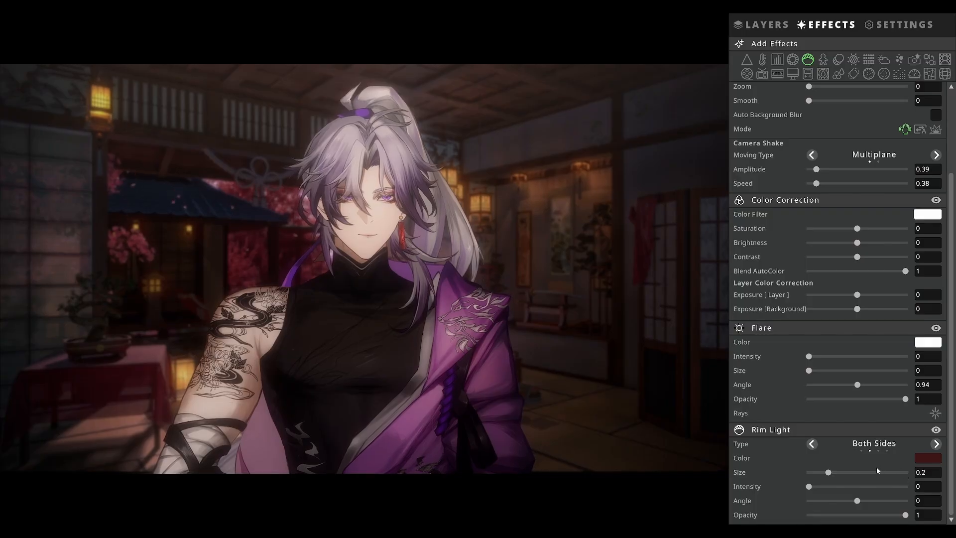
left_click(925, 458)
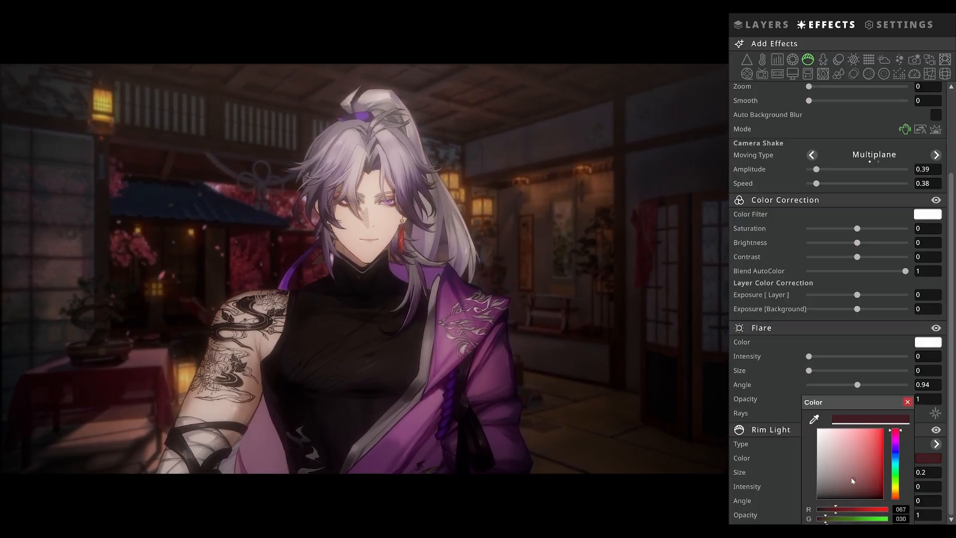
left_click(840, 479)
mouse_move(838, 478)
left_mouse_down()
mouse_move(806, 459)
mouse_move(848, 473)
mouse_move(834, 474)
mouse_move(847, 439)
mouse_move(842, 458)
mouse_move(833, 435)
mouse_move(876, 460)
mouse_move(841, 443)
mouse_move(849, 479)
mouse_move(832, 441)
mouse_move(815, 446)
mouse_move(838, 434)
left_mouse_up()
left_click(773, 450)
left_click(928, 458)
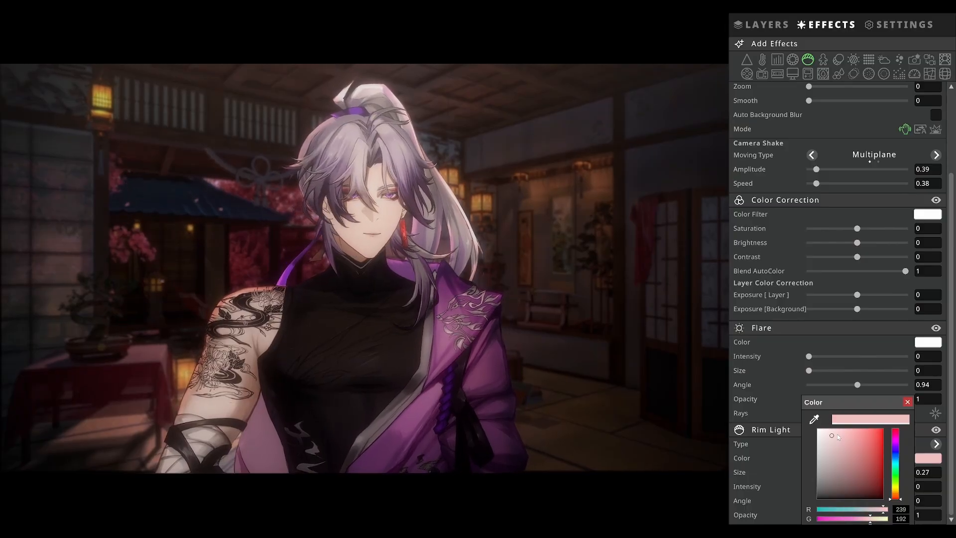
left_click(908, 402)
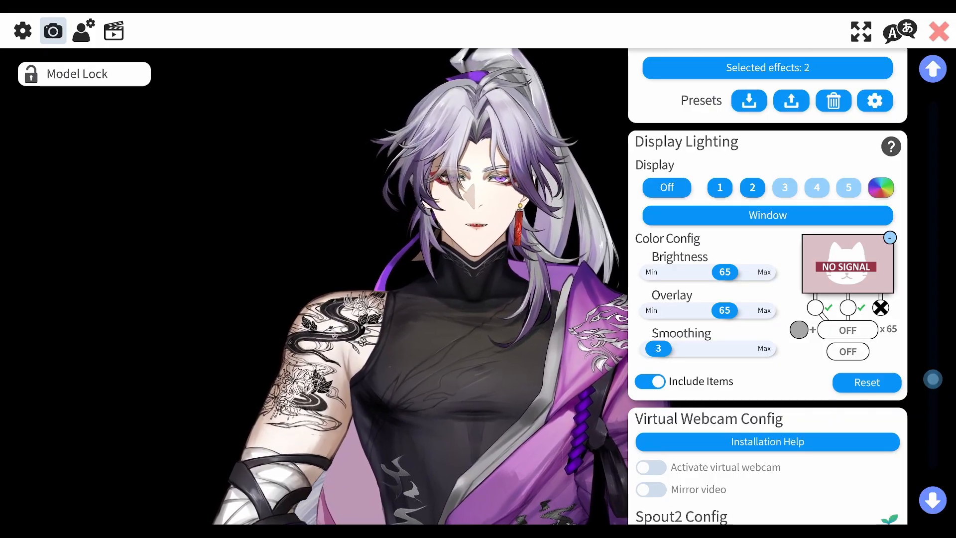
- In VTube Studio's Display Lighting, try display 1 as the light source, switch to display 2, and test the Overlay strength
left_click_drag(934, 381, 954, 376)
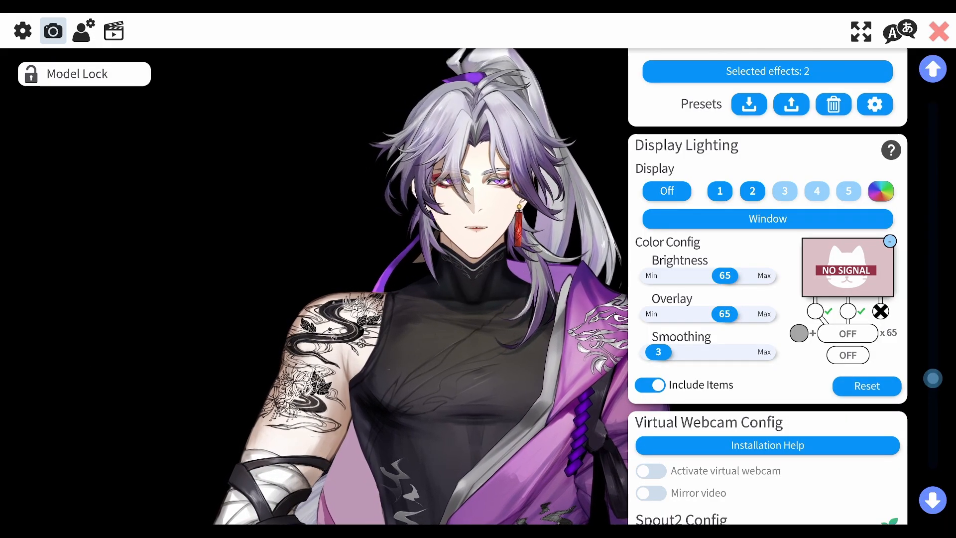
left_click(722, 192)
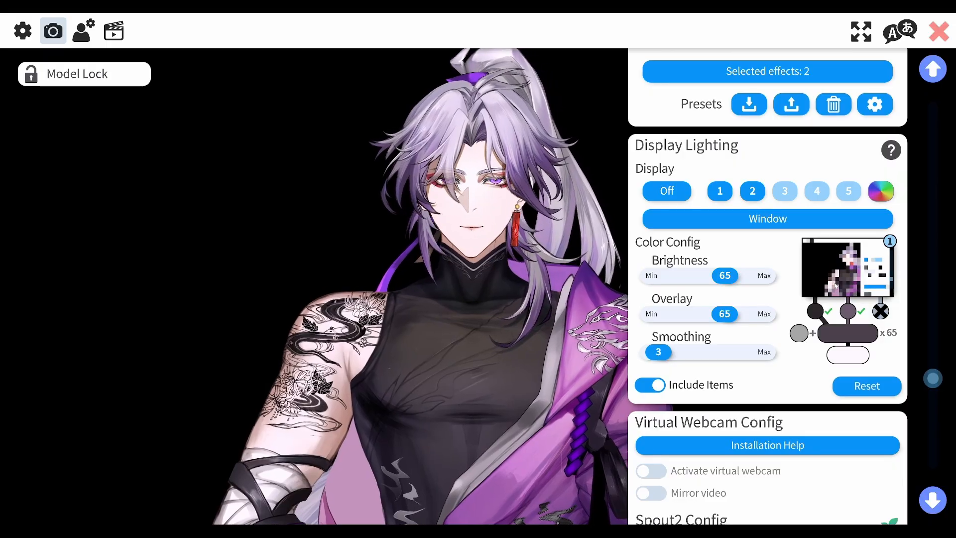
left_click(751, 195)
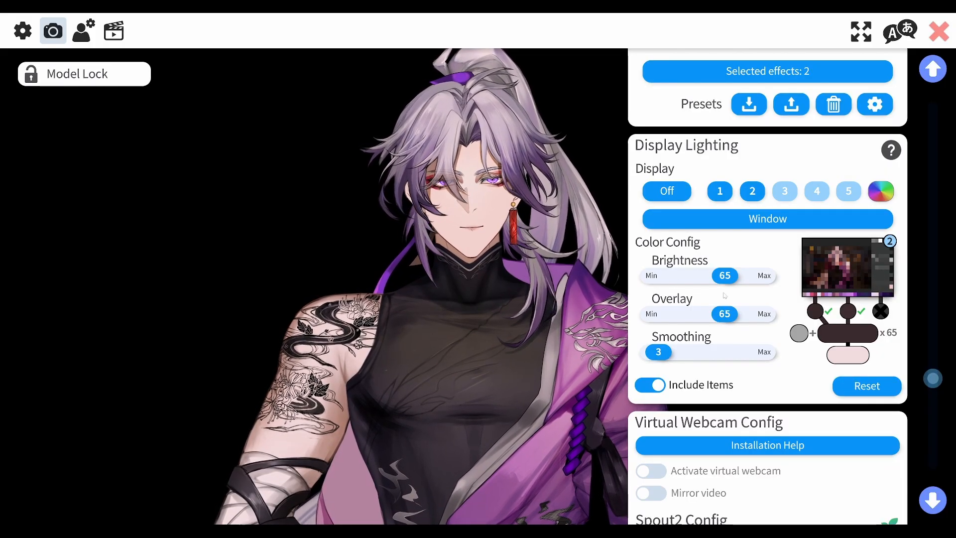
mouse_move(728, 320)
left_mouse_down()
mouse_move(708, 321)
mouse_move(741, 321)
mouse_move(728, 321)
left_mouse_up()
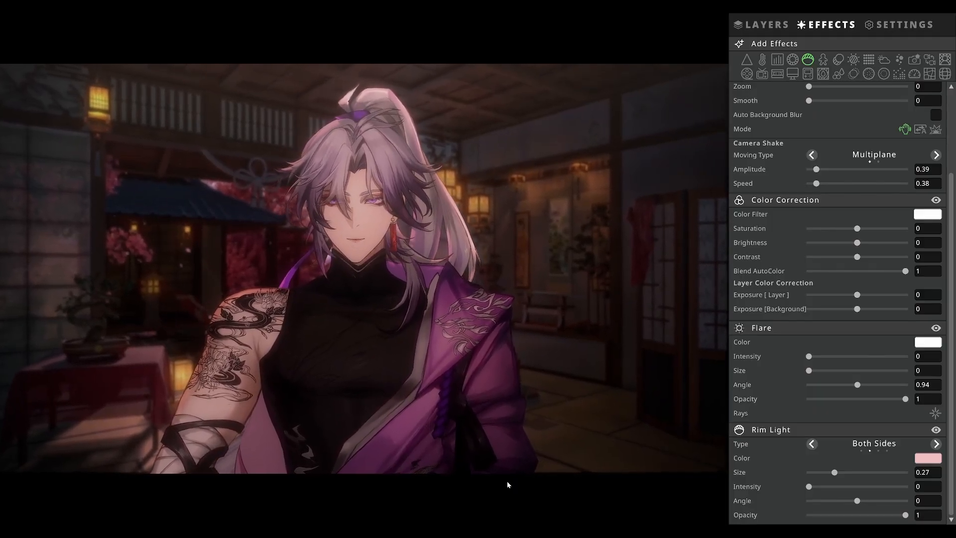
- Return to the scene app and open its settings for the Spout, NDI and recording options
left_click(904, 27)
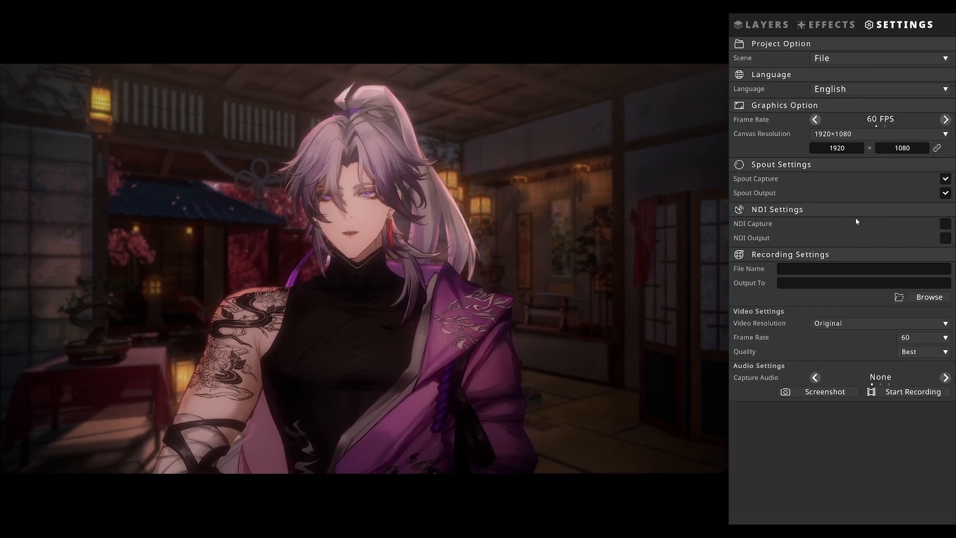